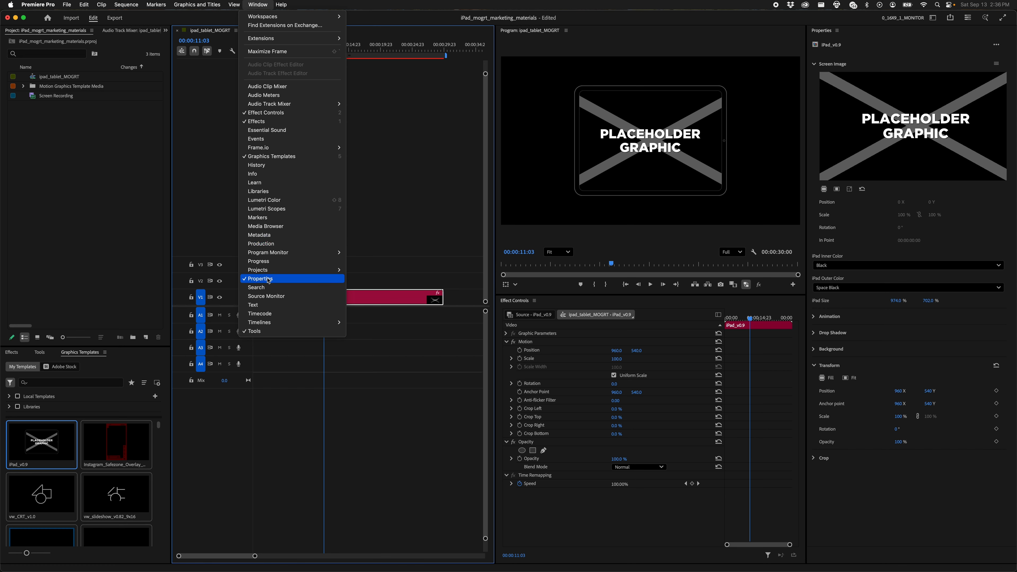
# - Select the iPad_v0.9 clip with its properties shown and replace its placeholder screen image with Screen Recording
pyautogui.click(274, 279)
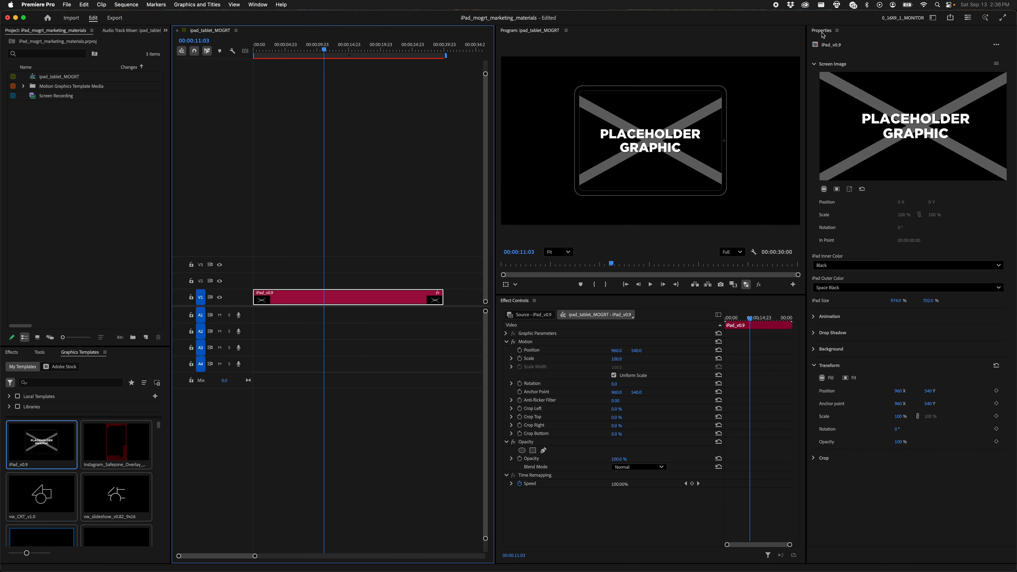
pyautogui.click(386, 247)
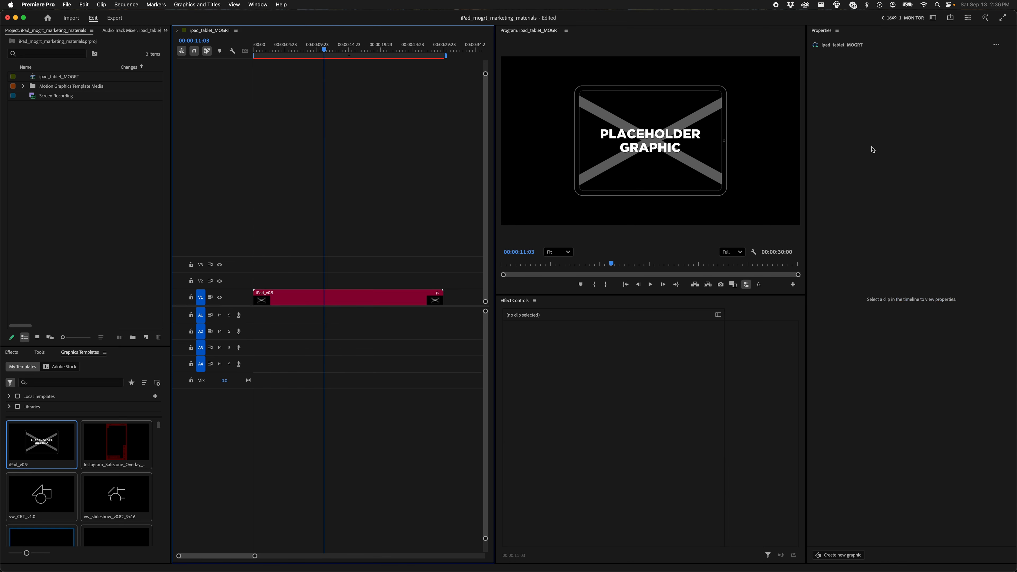
pyautogui.moveTo(447, 242); pyautogui.dragTo(371, 295)
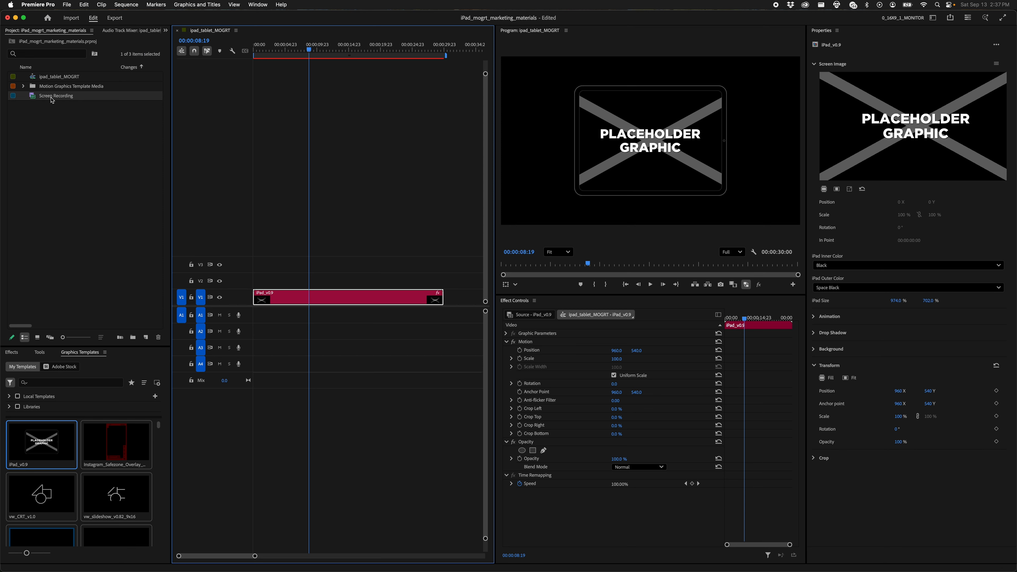
pyautogui.moveTo(52, 100)
pyautogui.moveTo(50, 100); pyautogui.dragTo(934, 125)
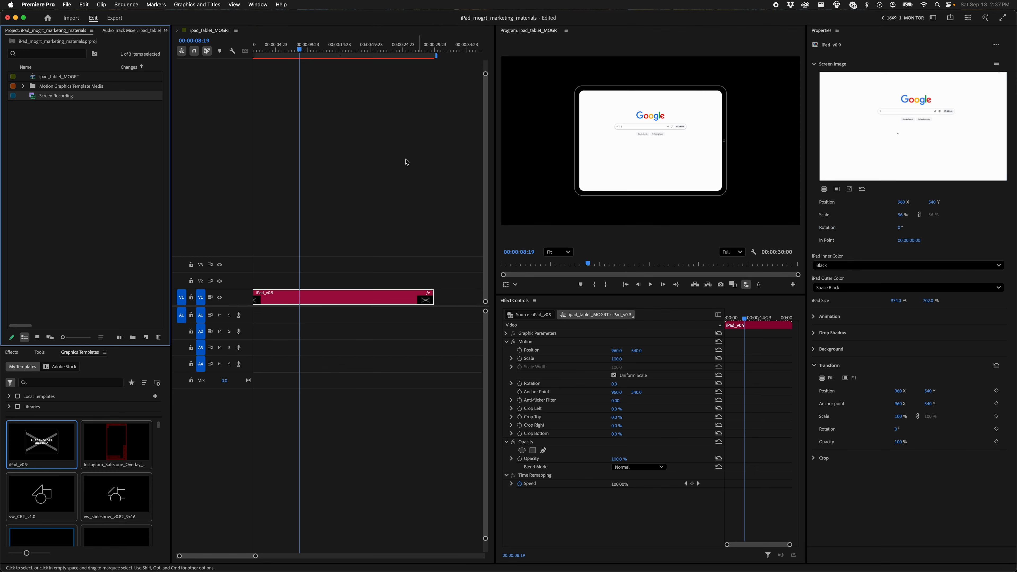
# - Play the sequence from the start and scrub through it to preview the recording inside the iPad frame
pyautogui.click(333, 107)
pyautogui.press('Home')
pyautogui.press('space')
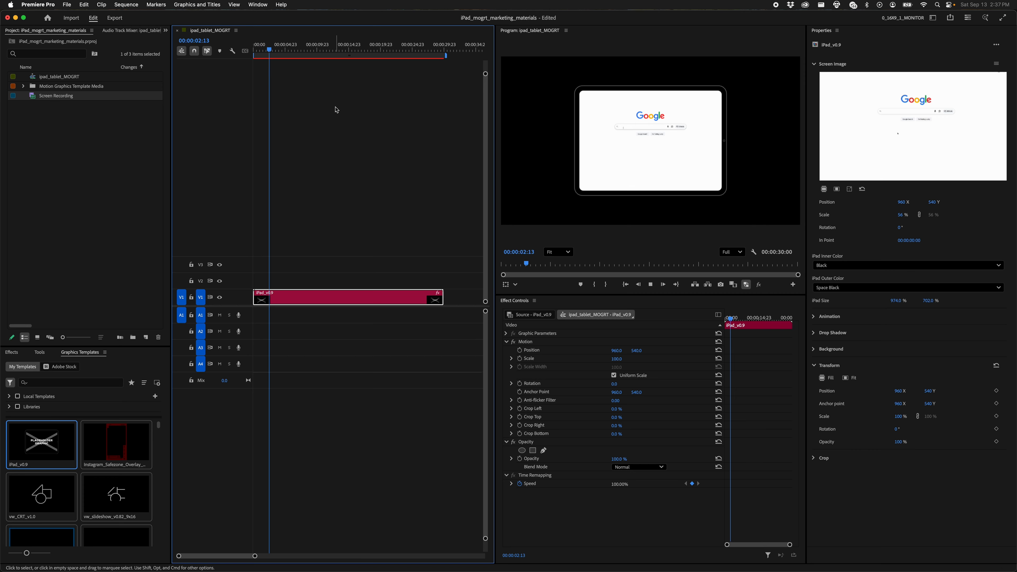
pyautogui.moveTo(336, 48); pyautogui.dragTo(425, 57)
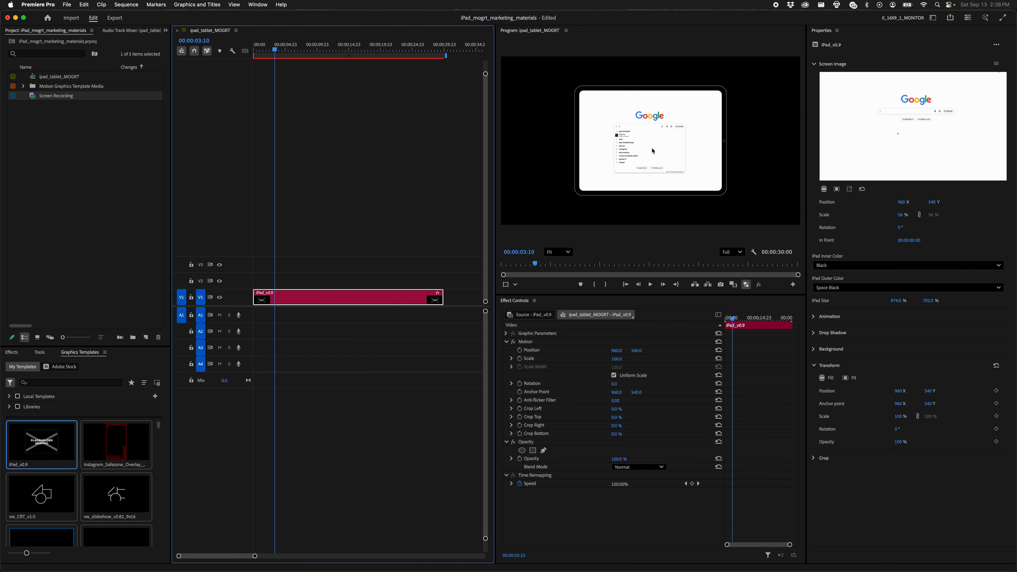
# - Turn on the iPad template's background
pyautogui.click(827, 238)
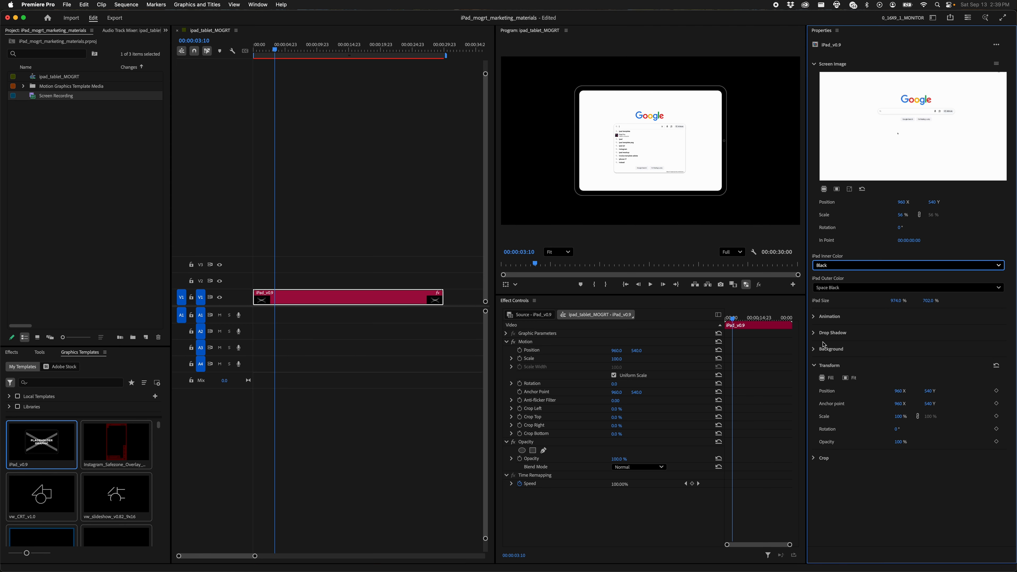
pyautogui.click(817, 352)
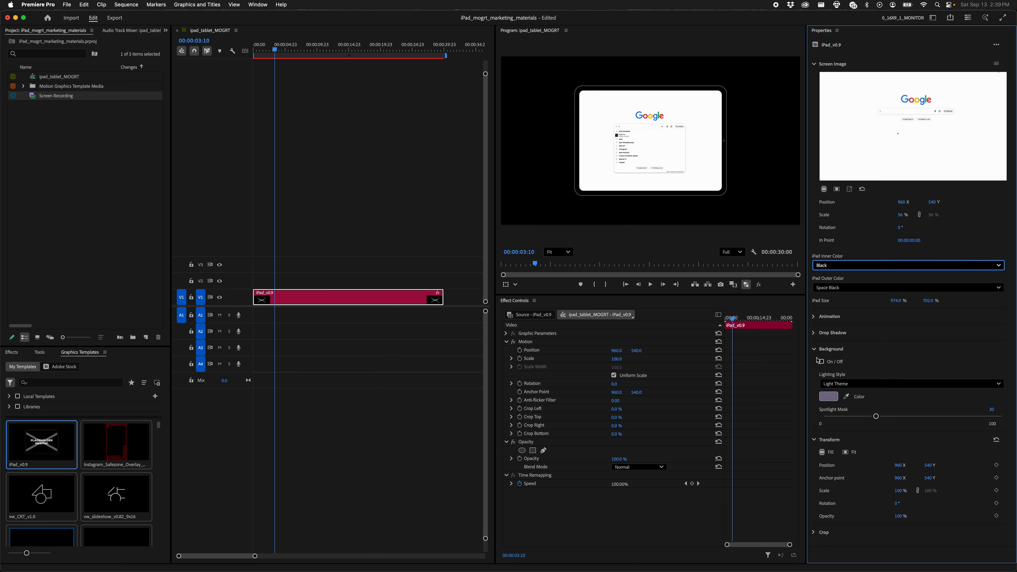
pyautogui.click(825, 355)
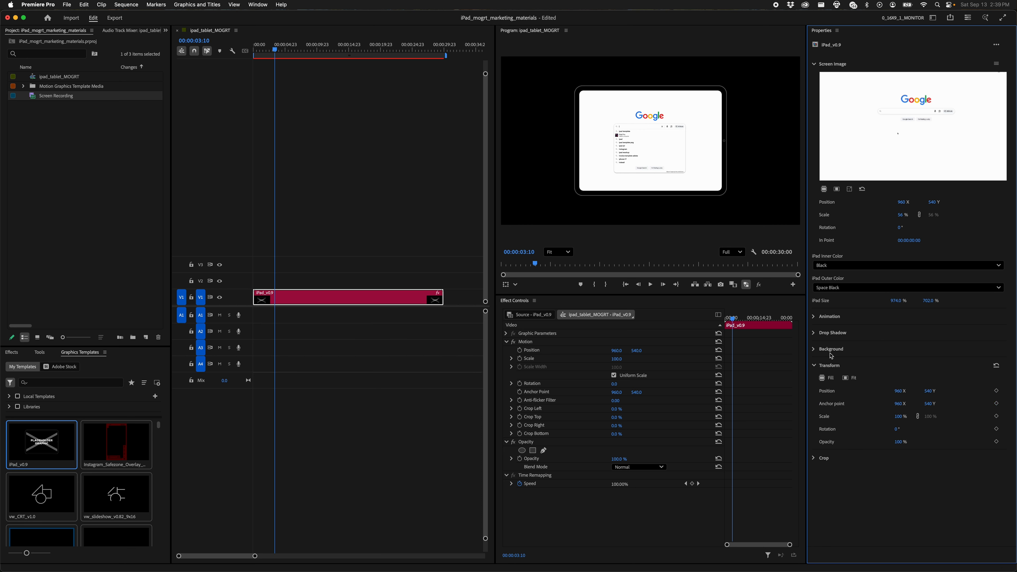
pyautogui.click(815, 349)
pyautogui.click(823, 362)
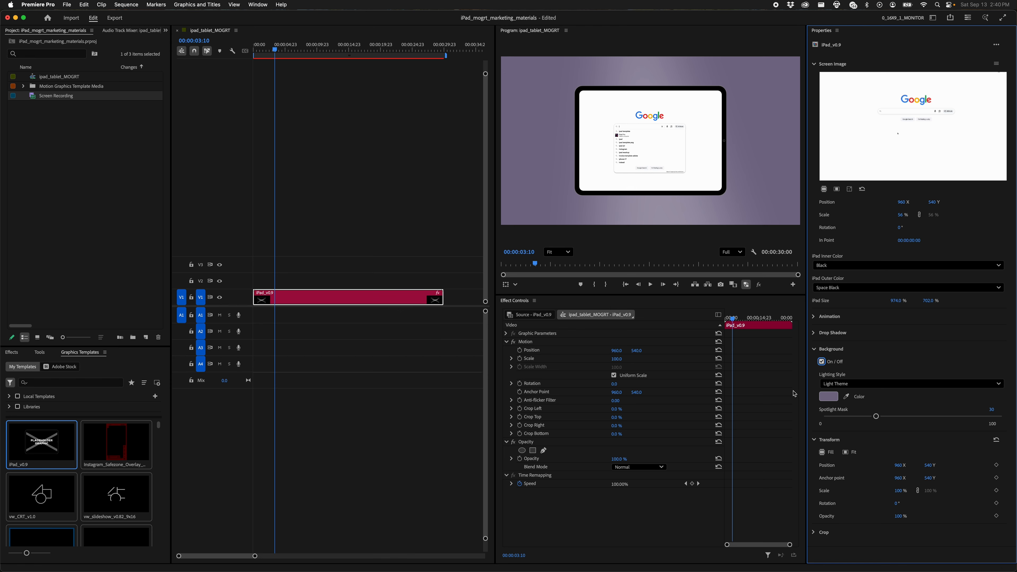
# - Set the background color to light purple (RGB 169, 141, 218) and the Spotlight Mask to 54
pyautogui.click(828, 397)
pyautogui.click(448, 323)
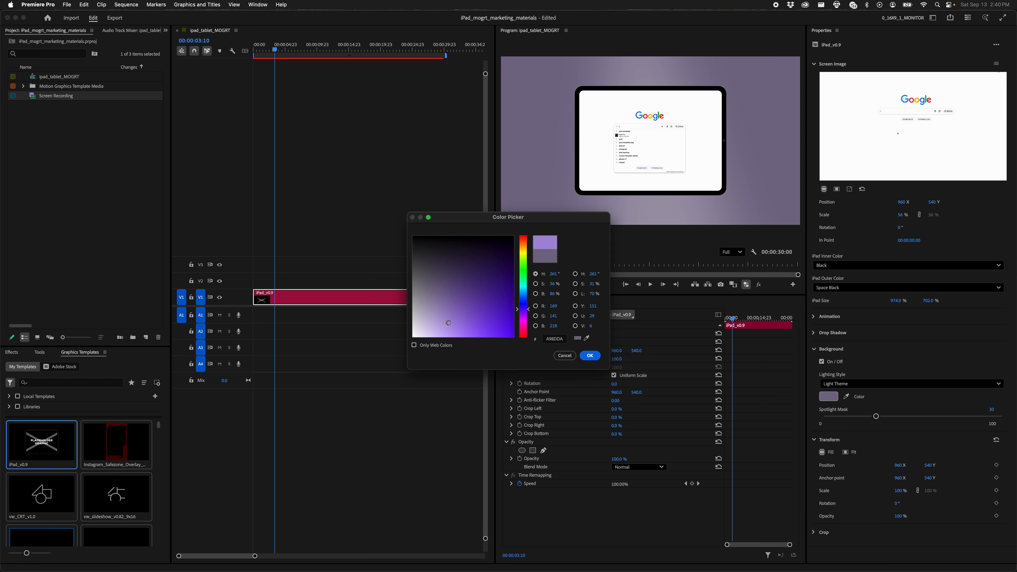
pyautogui.press('Return')
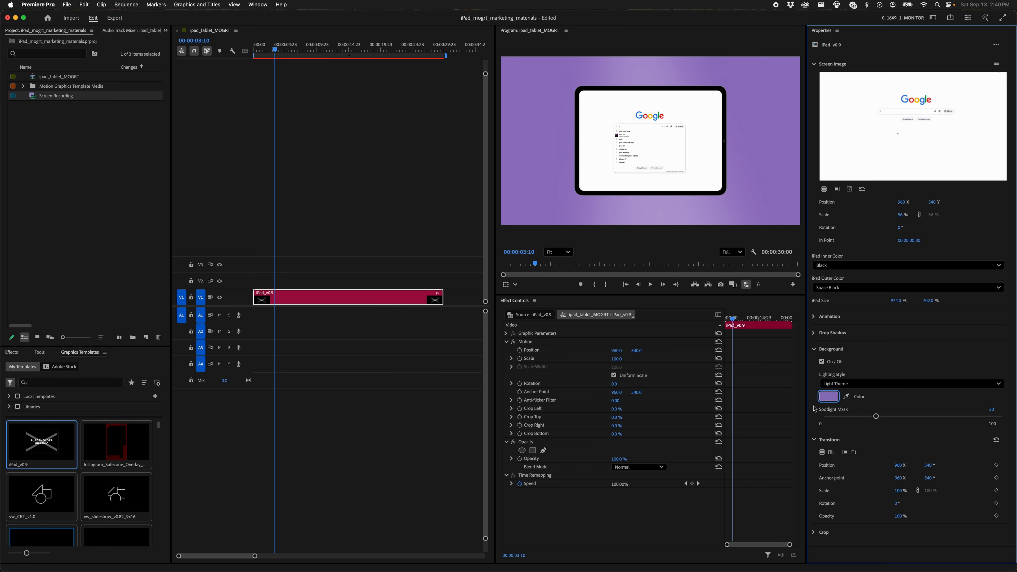
pyautogui.moveTo(875, 416); pyautogui.dragTo(935, 425)
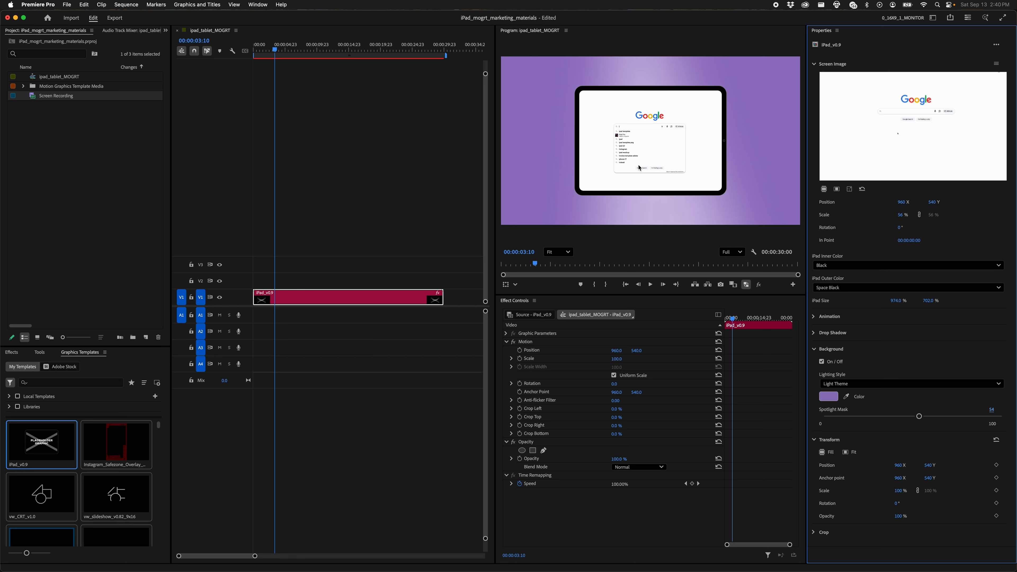
# - Set the background's lighting style to Dark Theme and the Spotlight Mask to 76
pyautogui.click(841, 384)
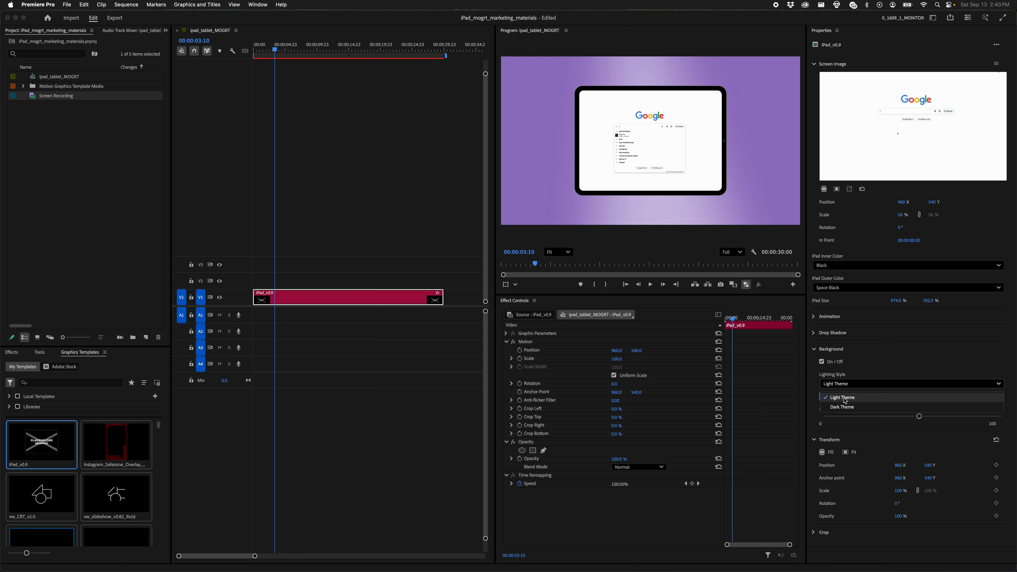
pyautogui.click(844, 406)
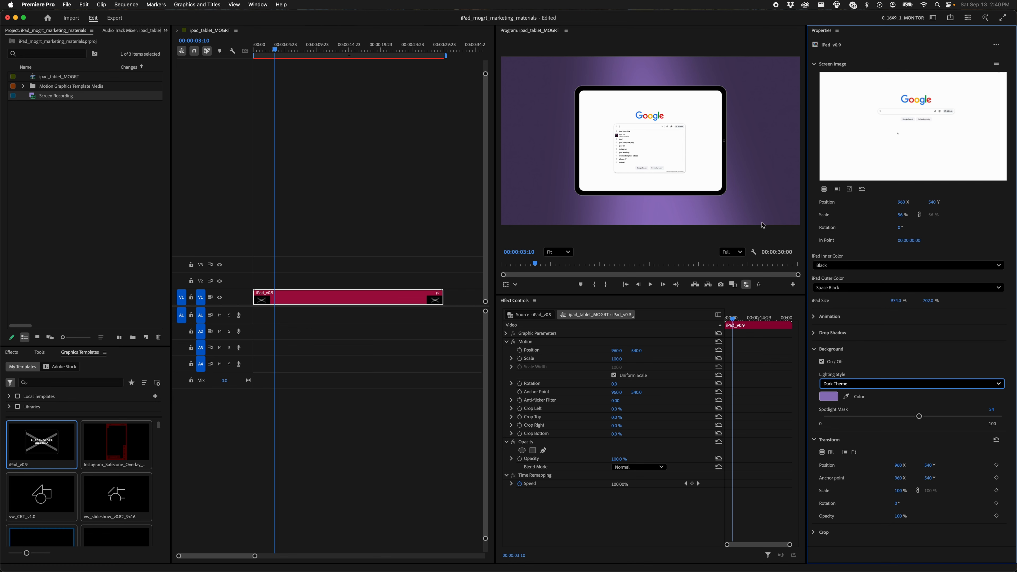
pyautogui.moveTo(921, 415); pyautogui.dragTo(961, 419)
# - Play the sequence from the start to preview the animated background lighting
pyautogui.click(300, 86)
pyautogui.press('Home')
pyautogui.press('space')
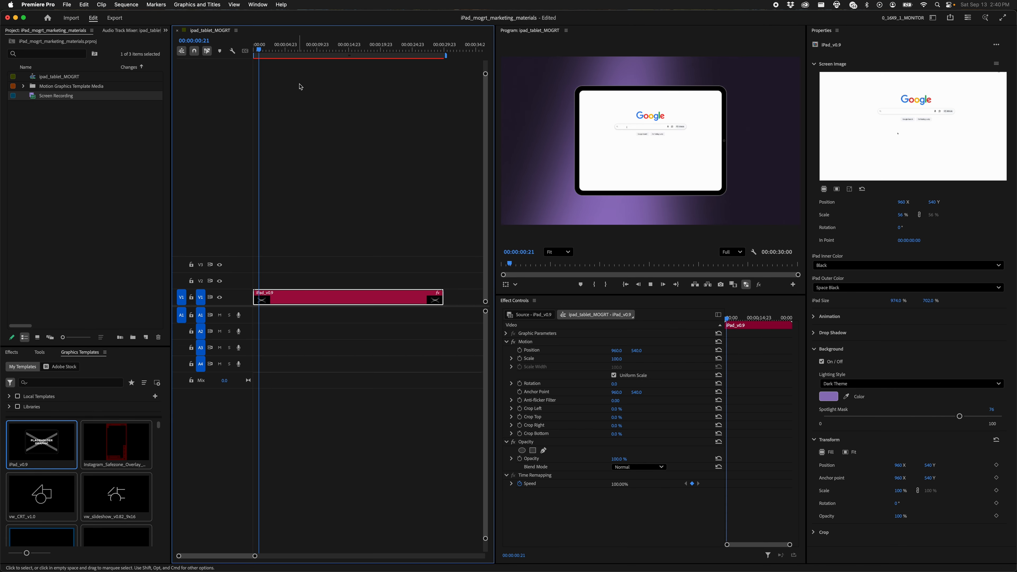
pyautogui.moveTo(316, 50); pyautogui.dragTo(255, 50)
pyautogui.press('space')
pyautogui.press('super+k')
pyautogui.press('Delete')
pyautogui.click(276, 294)
pyautogui.press('Delete')
pyautogui.press('super+z')
pyautogui.press('super+z')
pyautogui.press('super+z')
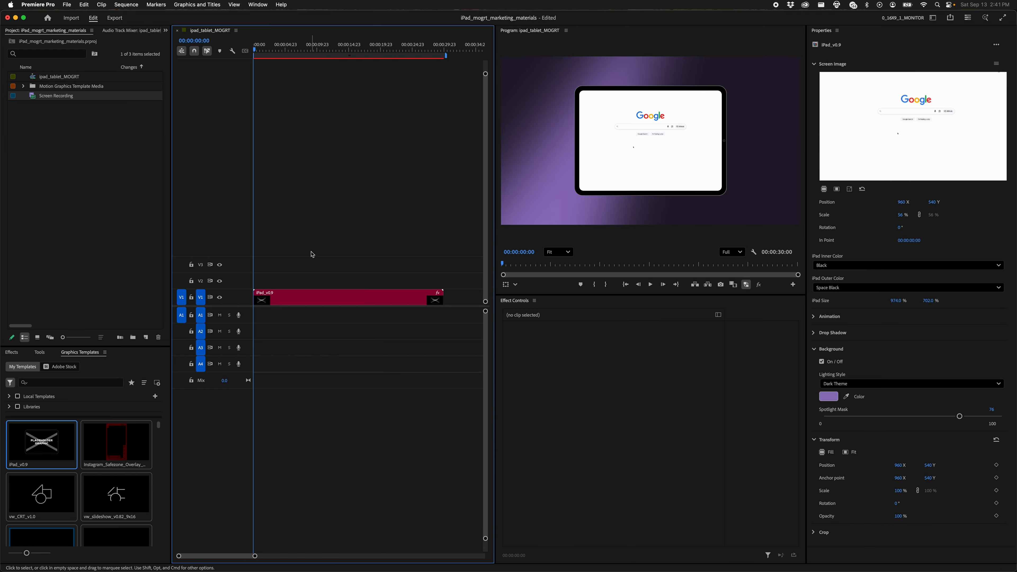
# - Play the sequence from the start again and collapse the Background settings
pyautogui.press('space')
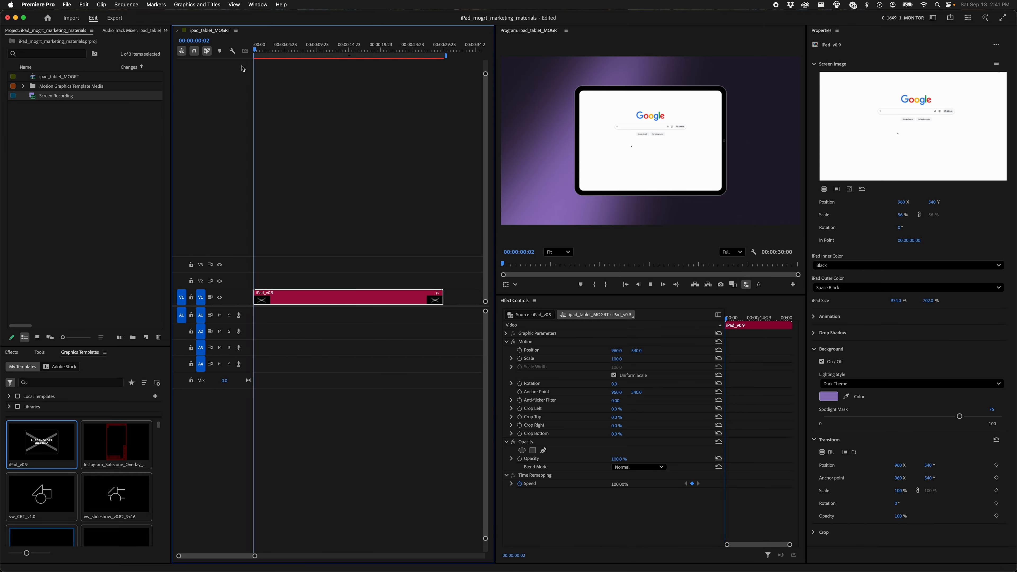
pyautogui.click(814, 349)
pyautogui.click(814, 350)
pyautogui.click(814, 350)
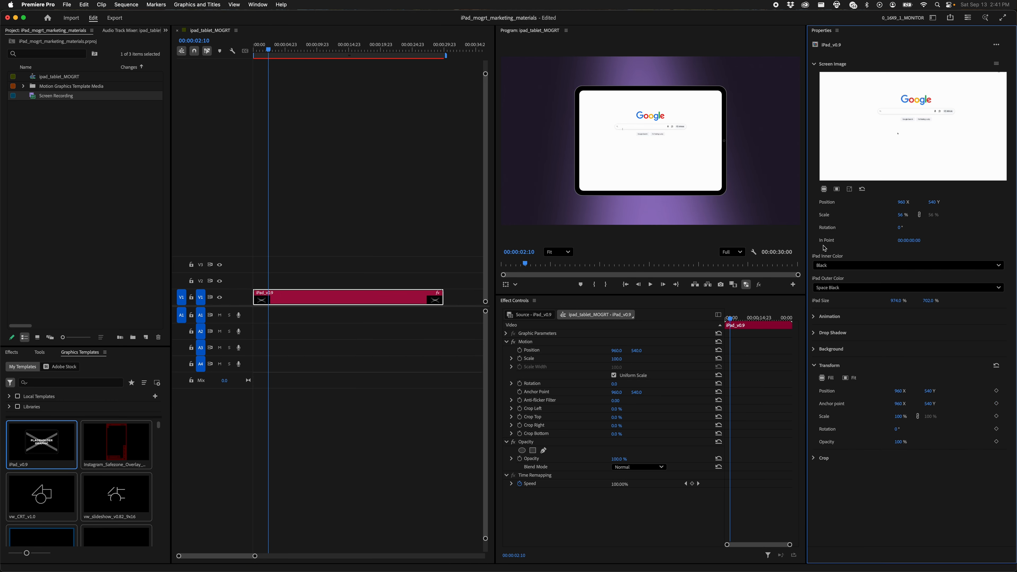
# - Try White as the iPad inner color, view it near 00:00:24:19, and set the color back to Black
pyautogui.click(832, 267)
pyautogui.click(836, 289)
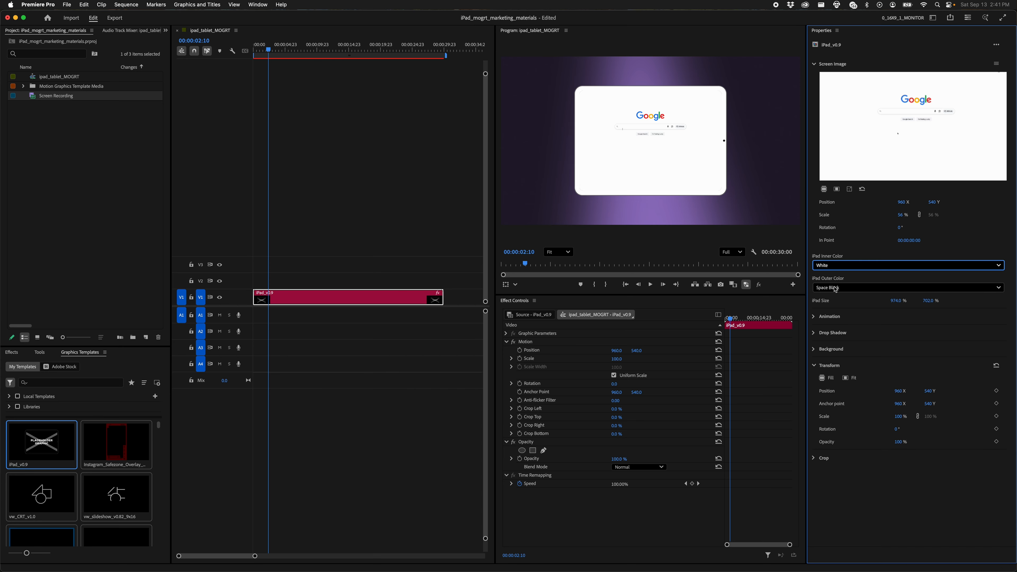
pyautogui.moveTo(348, 49); pyautogui.dragTo(410, 68)
pyautogui.click(830, 266)
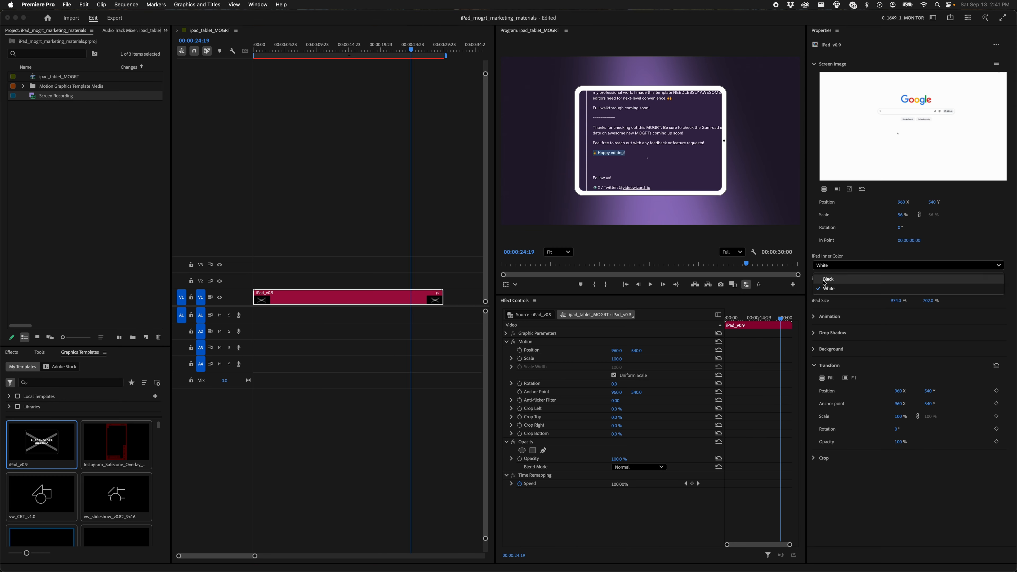
pyautogui.click(823, 281)
# - Compare the White and Black iPad inner colors over the dark recording frame at 00:00:24:16, ending on Black
pyautogui.moveTo(413, 71); pyautogui.dragTo(313, 71)
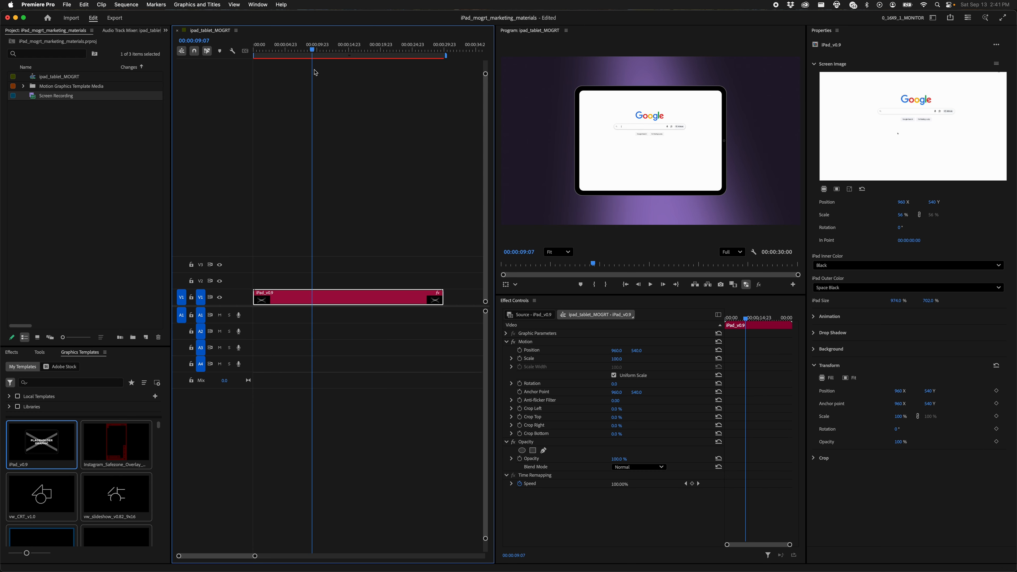
pyautogui.click(277, 48)
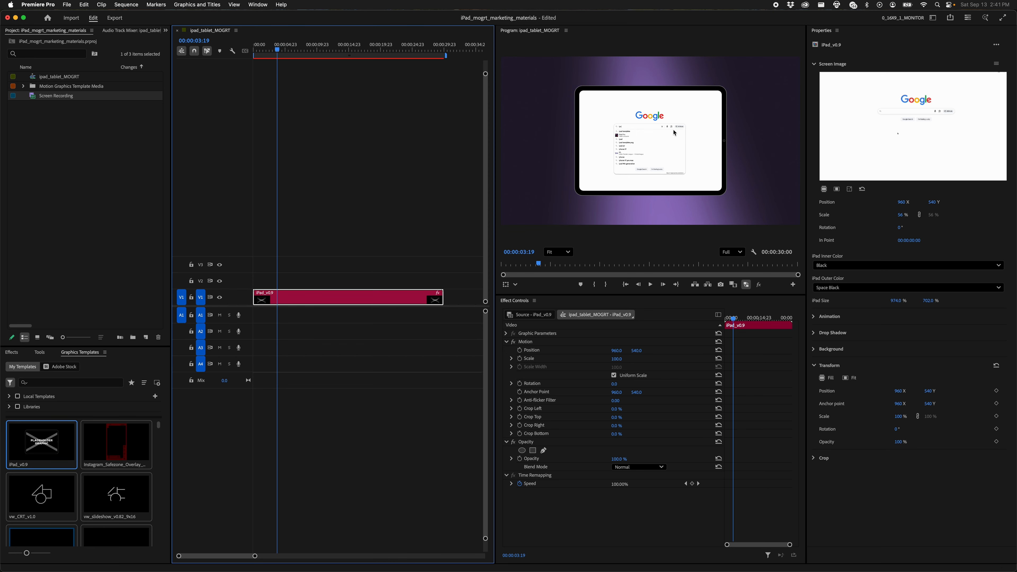
pyautogui.moveTo(351, 46); pyautogui.dragTo(410, 47)
pyautogui.click(833, 265)
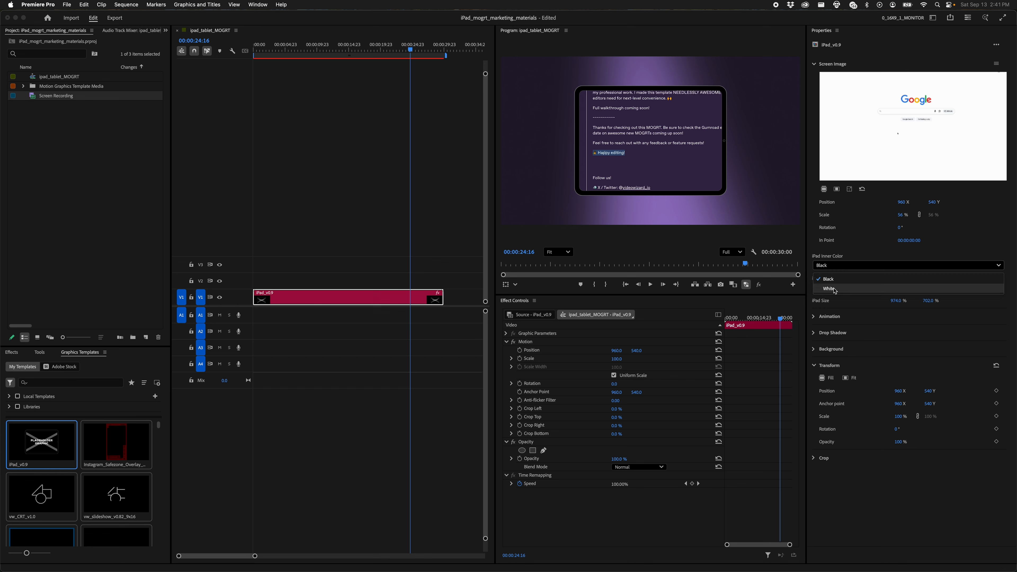
pyautogui.click(831, 289)
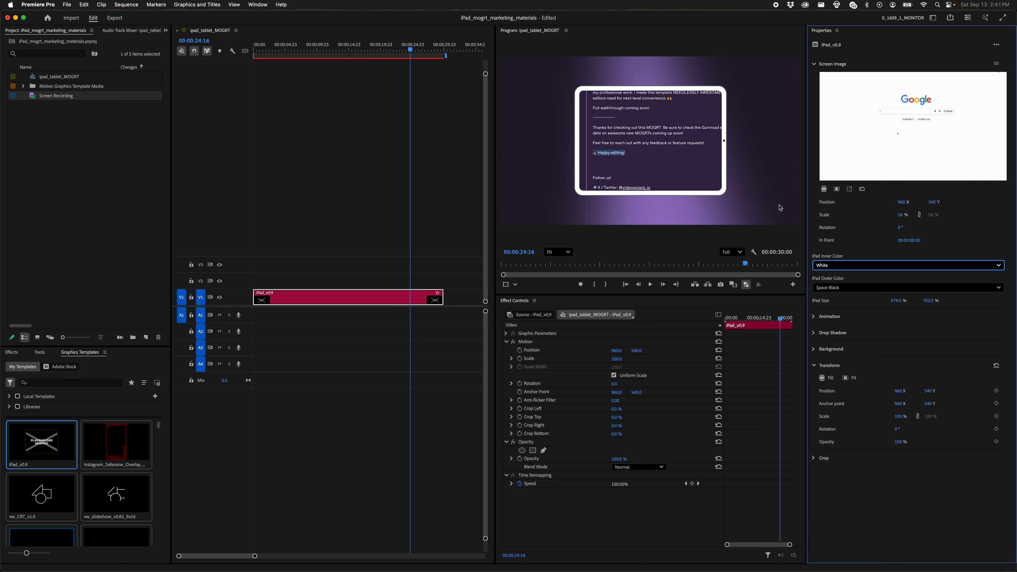
pyautogui.click(840, 266)
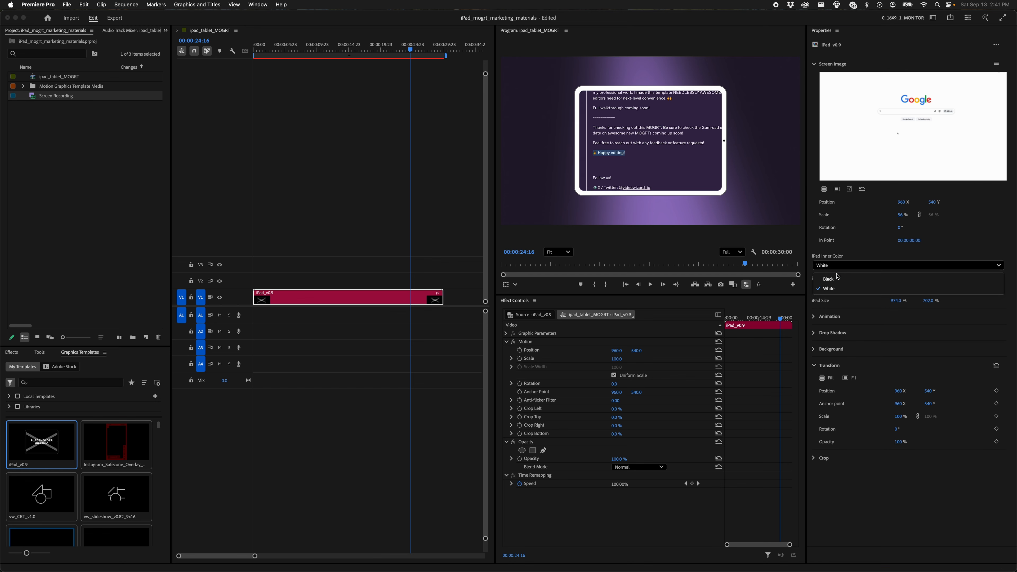
pyautogui.click(838, 278)
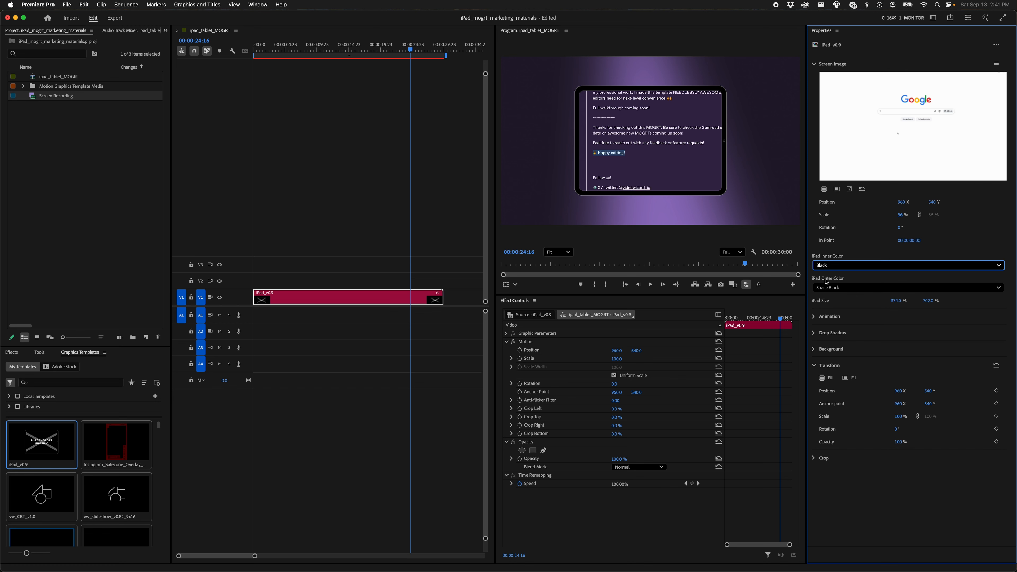
# - Try other iPad outer colors, including Space Gray, and set the outer color back to Space Black
pyautogui.click(834, 286)
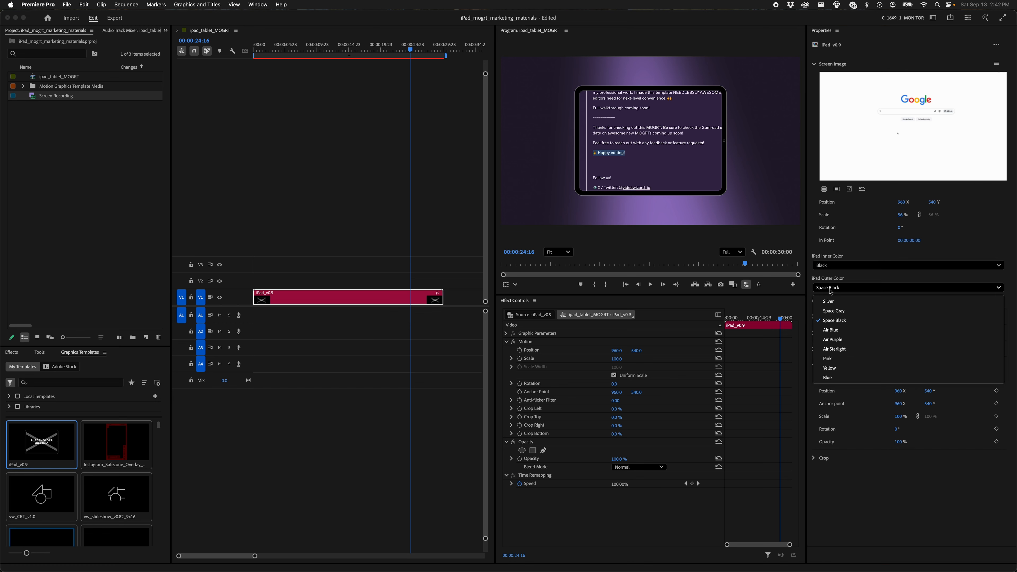
pyautogui.click(841, 311)
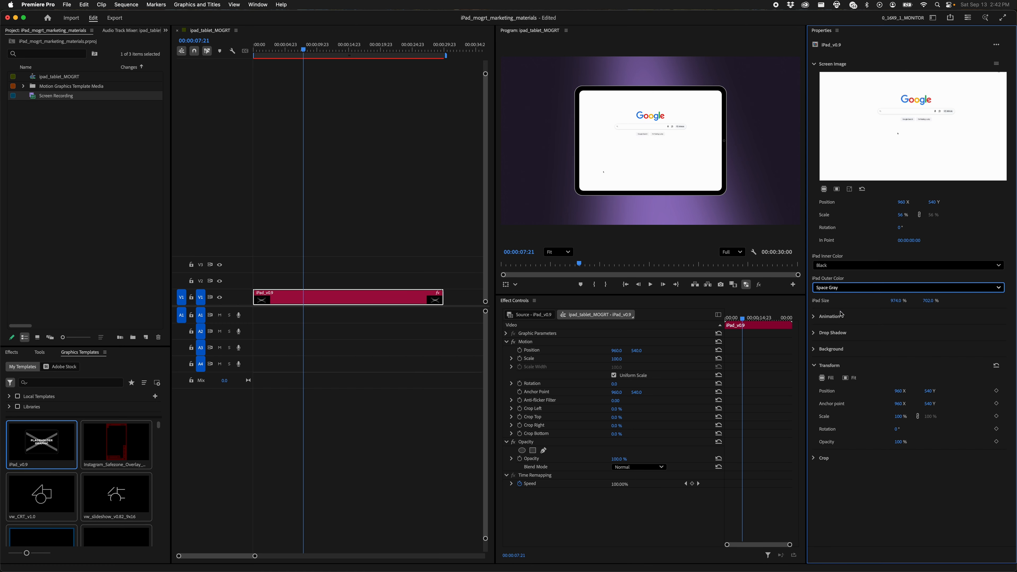
pyautogui.click(842, 289)
pyautogui.click(838, 306)
pyautogui.click(837, 291)
pyautogui.click(828, 289)
pyautogui.click(827, 289)
pyautogui.click(827, 321)
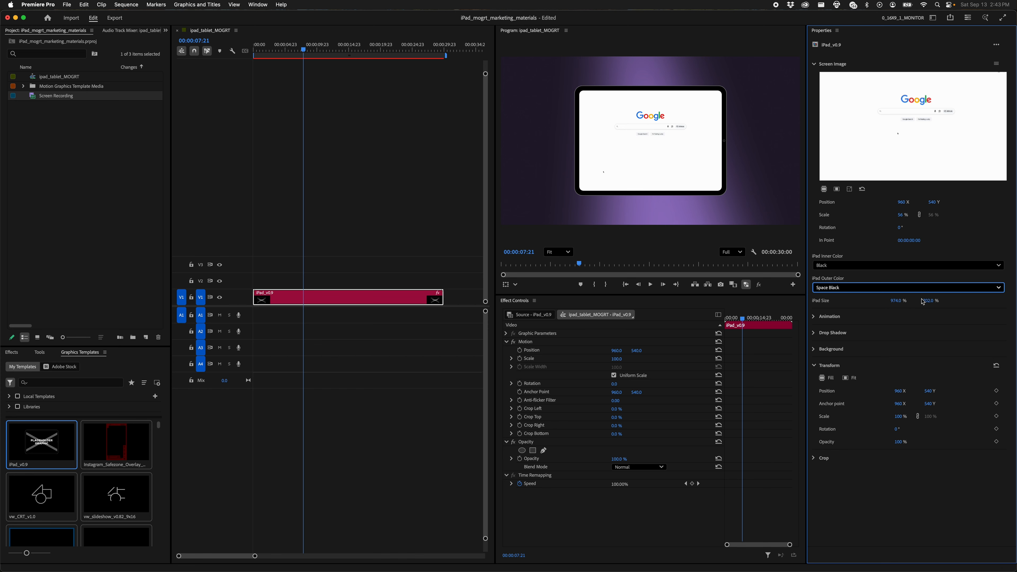
# - Try different iPad width and height values, and restore the iPad size to 974% by 702%
pyautogui.moveTo(902, 306); pyautogui.dragTo(859, 309)
pyautogui.moveTo(937, 301); pyautogui.dragTo(696, 307)
pyautogui.moveTo(719, 309); pyautogui.dragTo(932, 299)
pyautogui.click(893, 301)
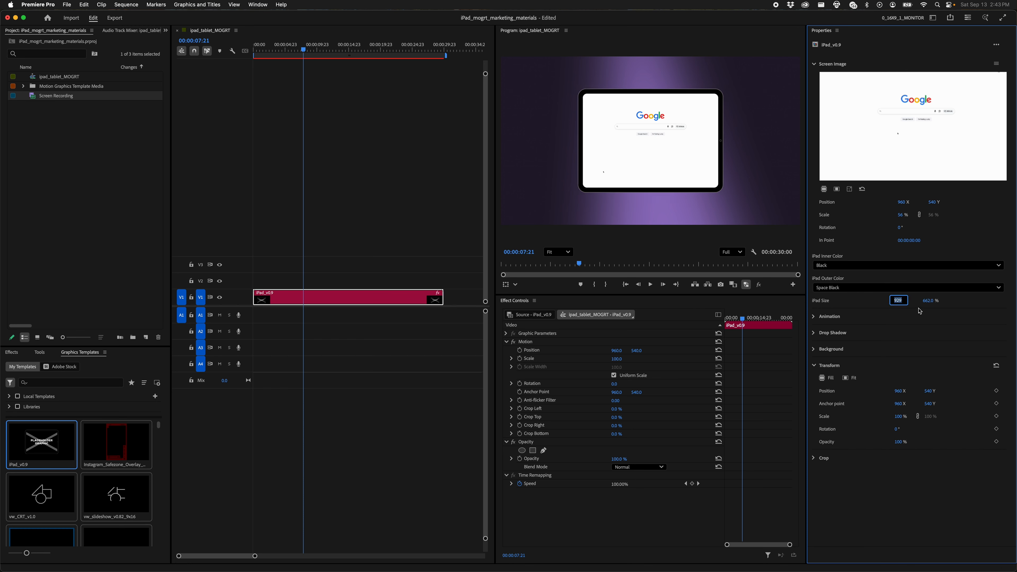
pyautogui.write('974')
pyautogui.press('Return')
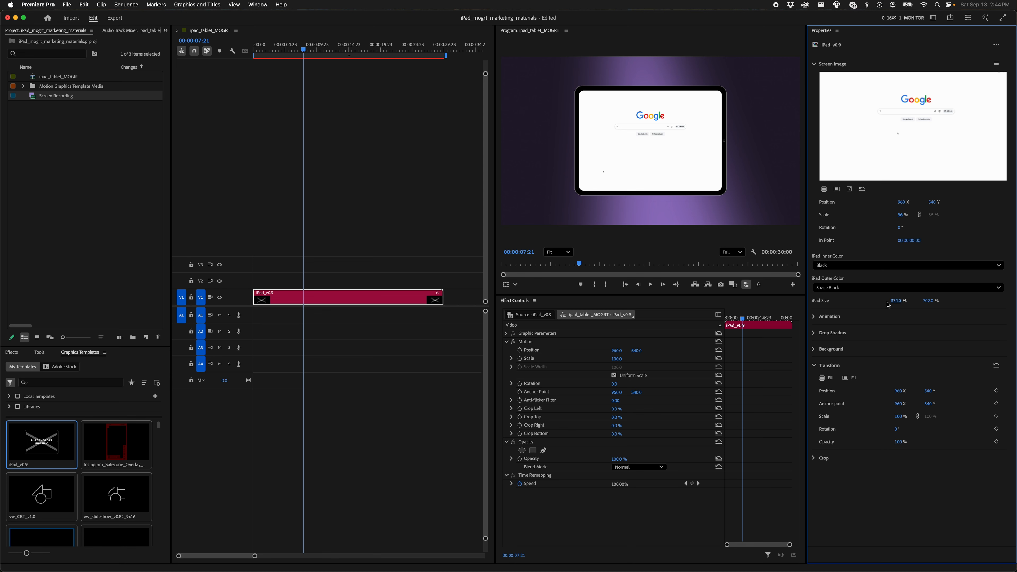
# - Turn on Fullscreen Animation for the iPad clip and move the playhead to the start of the sequence
pyautogui.click(814, 316)
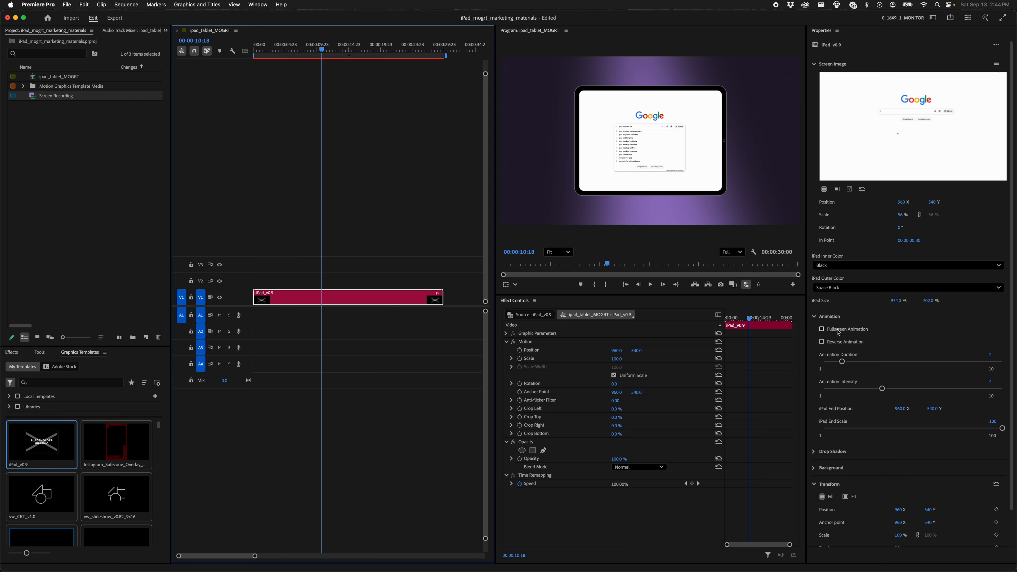
pyautogui.click(824, 331)
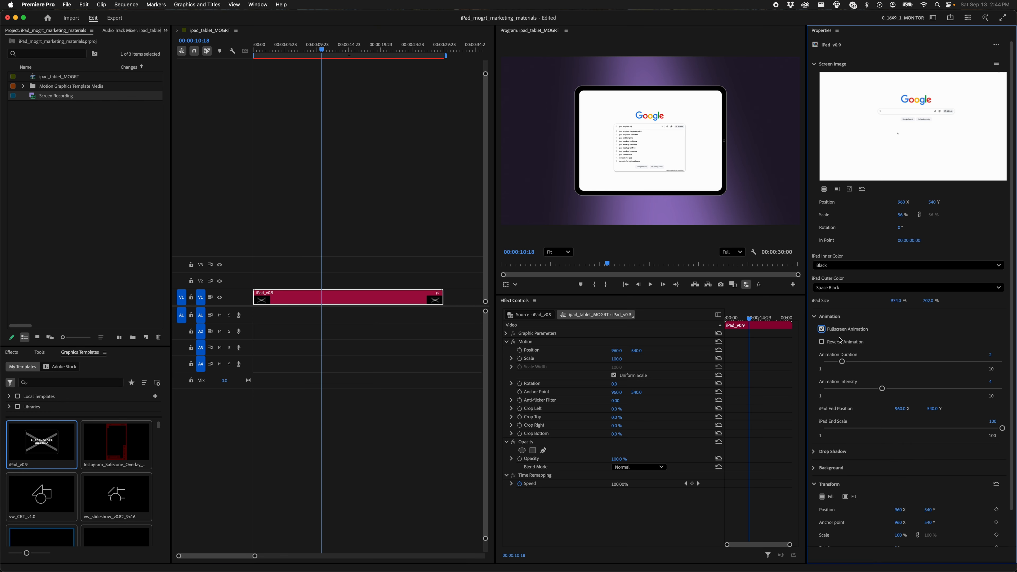
pyautogui.click(365, 53)
pyautogui.press('Home')
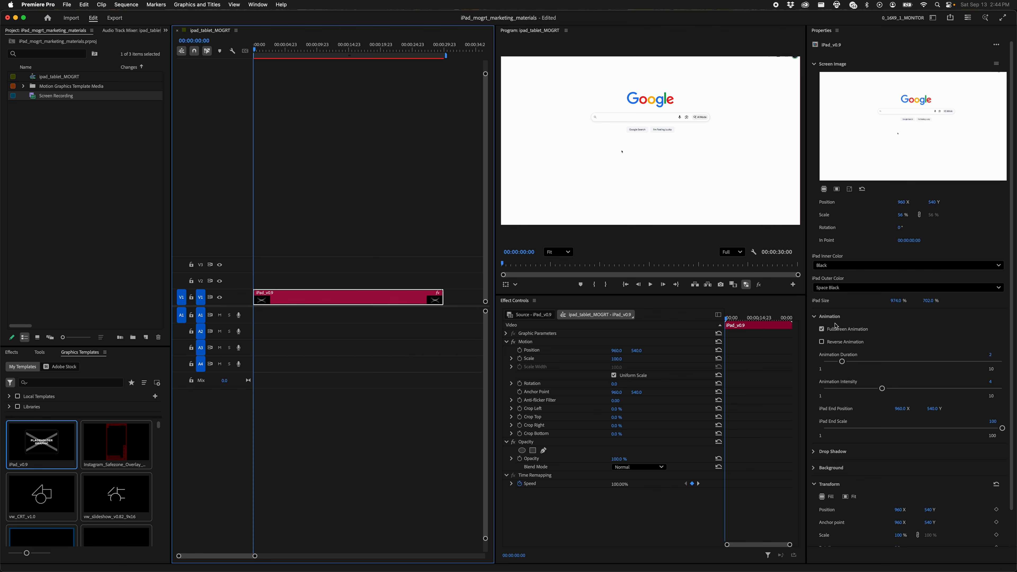
# - Compare the iPad clip with Fullscreen Animation off and on, and play the animation from the start
pyautogui.click(827, 331)
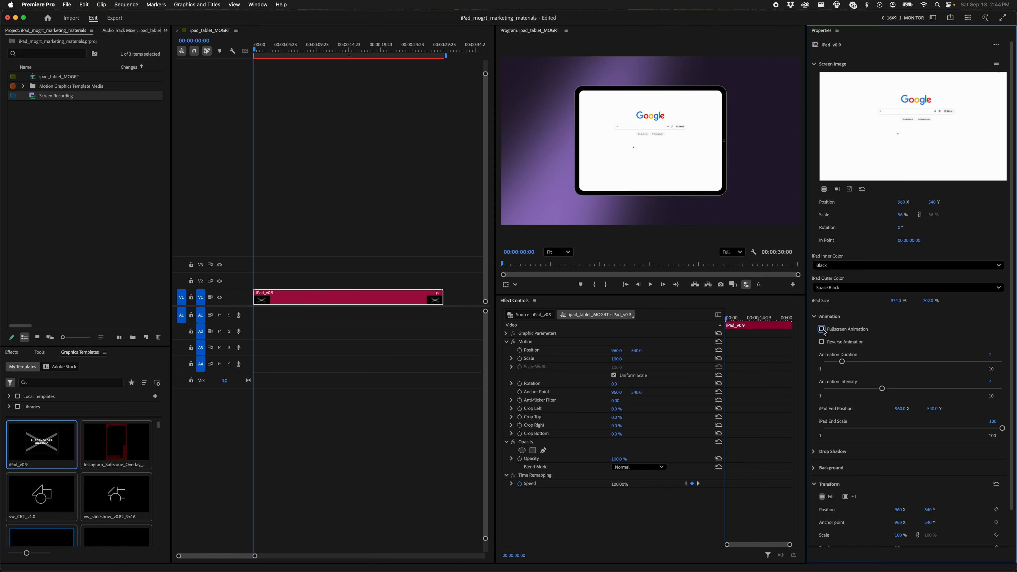
pyautogui.click(824, 332)
pyautogui.click(408, 127)
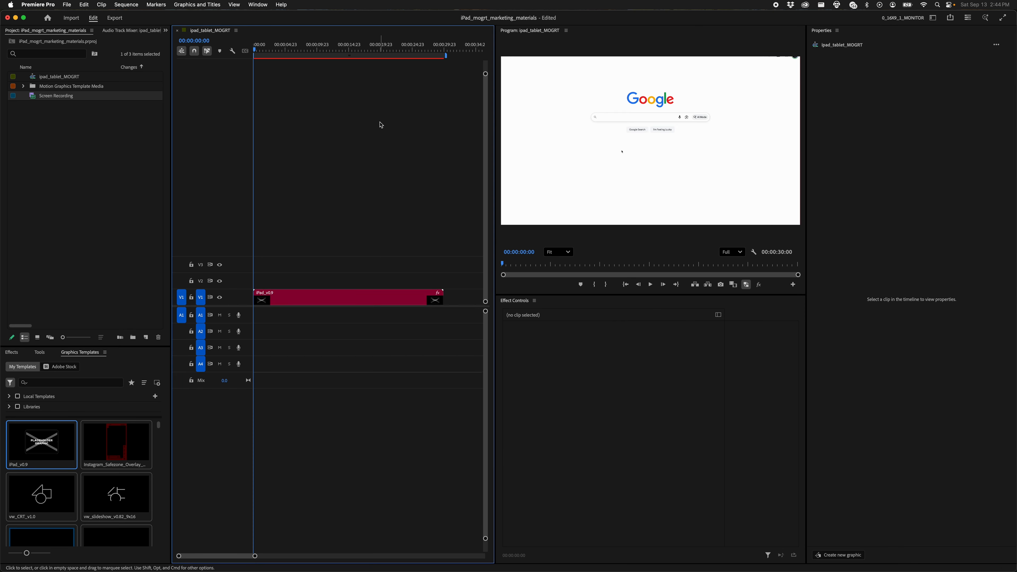
pyautogui.press('space')
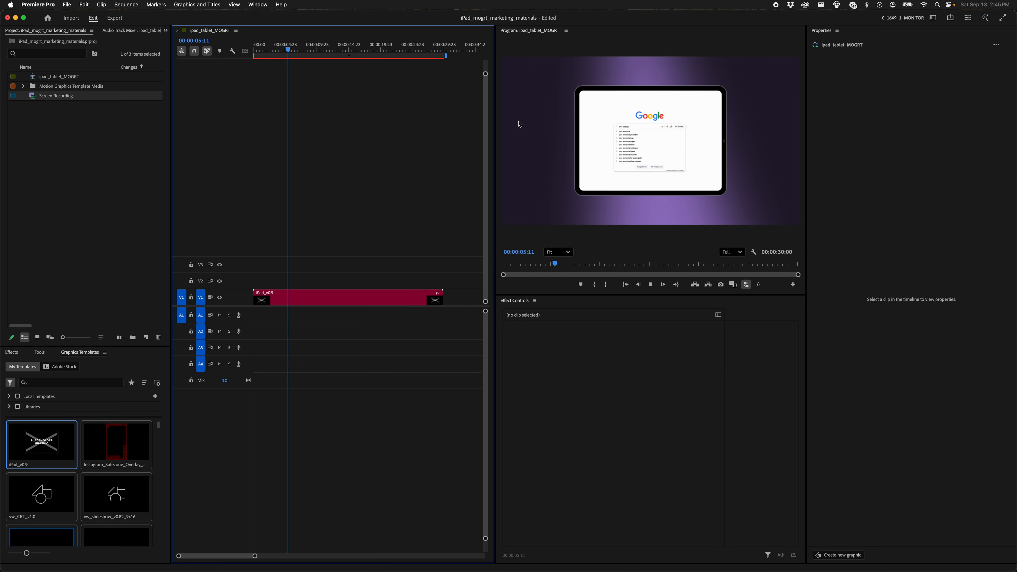
pyautogui.click(595, 167)
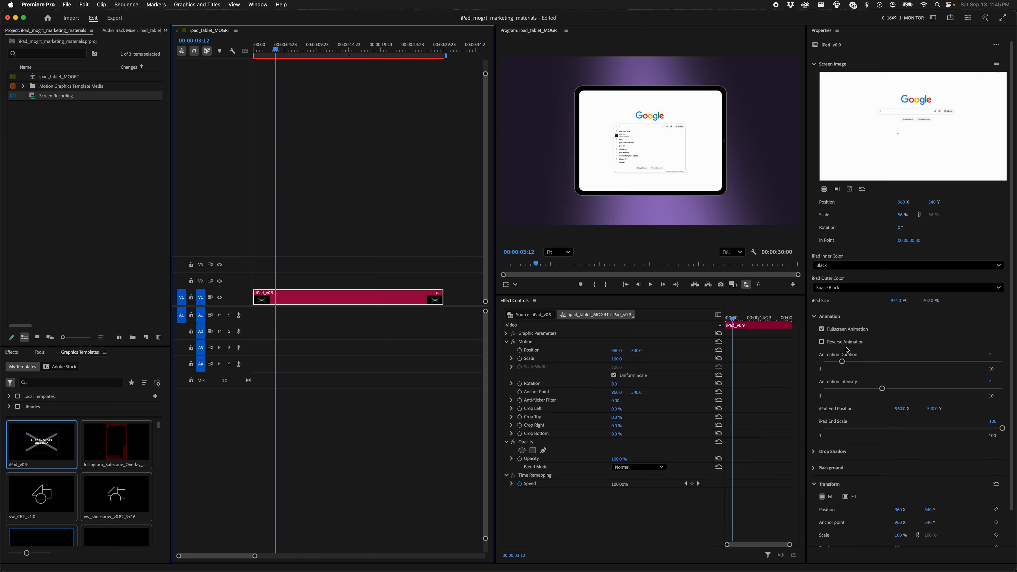
# - Try Reverse Animation on the iPad clip, playing it from the start, and turn the option back off
pyautogui.click(843, 344)
pyautogui.moveTo(301, 47); pyautogui.dragTo(233, 46)
pyautogui.press('space')
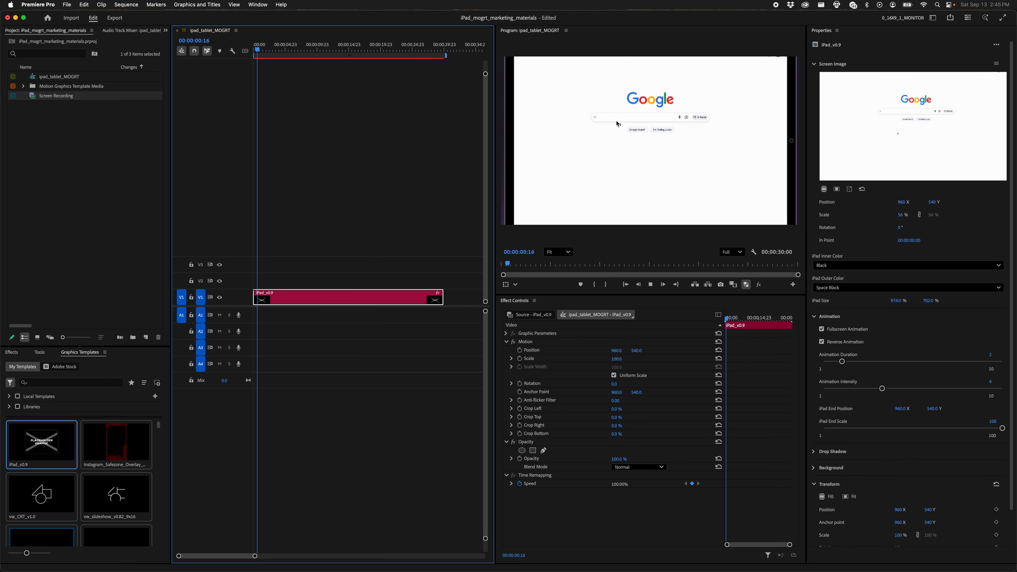
pyautogui.press('space')
pyautogui.click(822, 341)
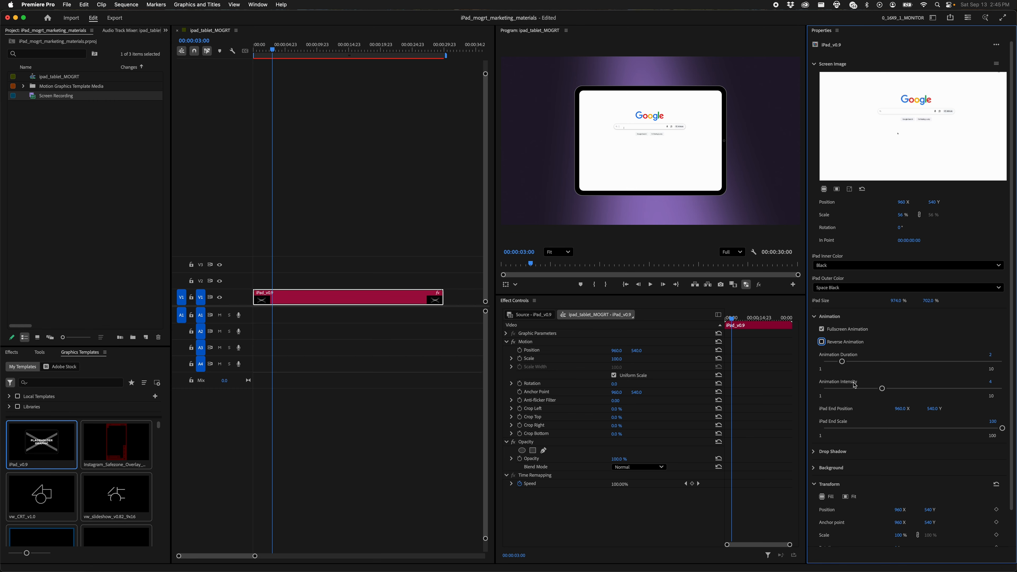
# - Play the non-reversed fullscreen animation from the start of the sequence
pyautogui.click(448, 136)
pyautogui.press('Home')
pyautogui.press('space')
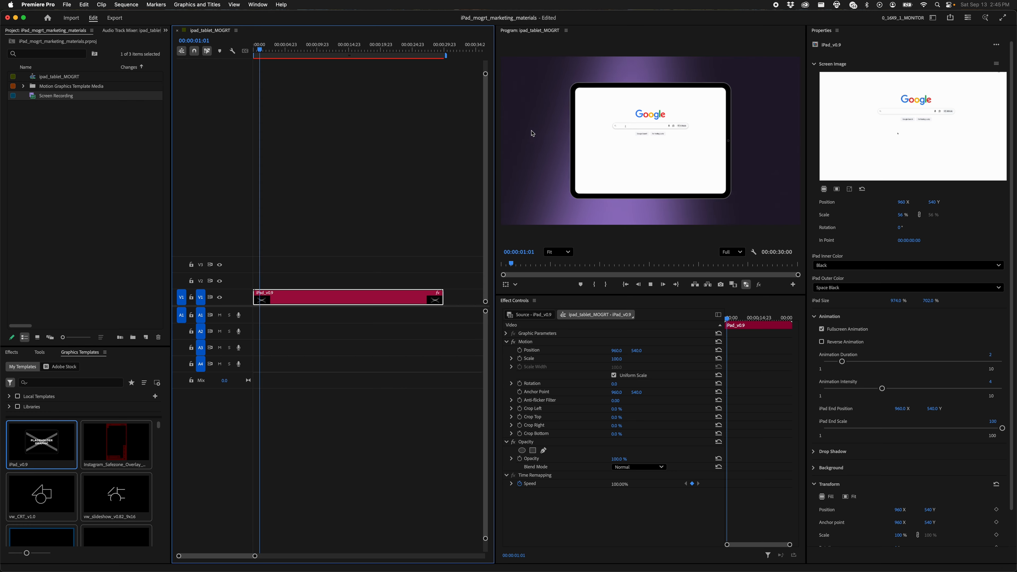
pyautogui.press('space')
# - Try Animation Duration values of 2 and 7, playing the iPad animation from the start for each
pyautogui.moveTo(841, 361)
pyautogui.mouseDown()
pyautogui.moveTo(948, 364)
pyautogui.moveTo(822, 362)
pyautogui.mouseUp()
pyautogui.moveTo(941, 361); pyautogui.dragTo(853, 365)
pyautogui.click(254, 45)
pyautogui.press('space')
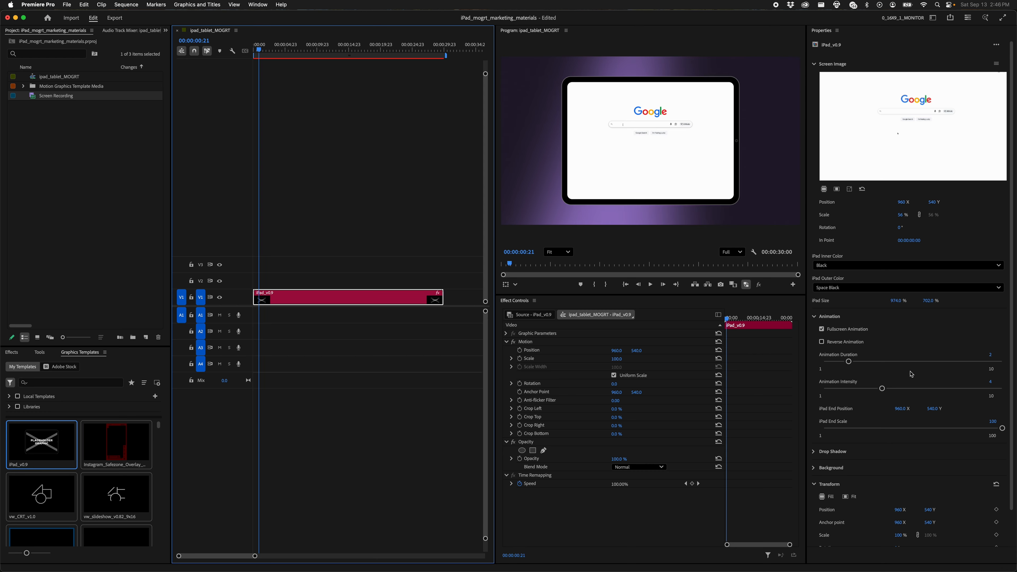
pyautogui.click(943, 363)
pyautogui.moveTo(359, 46); pyautogui.dragTo(253, 46)
pyautogui.press('space')
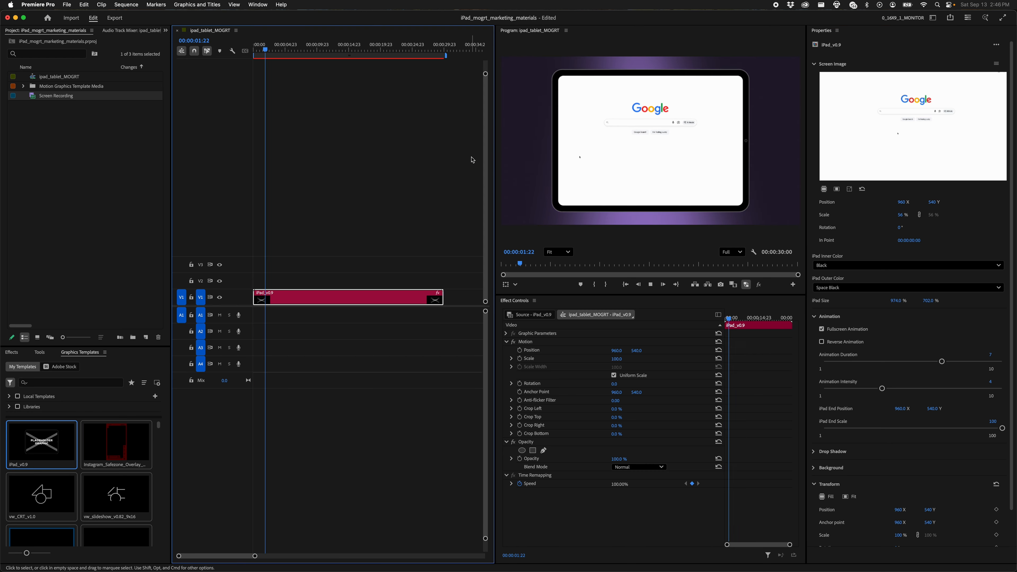
pyautogui.press('space')
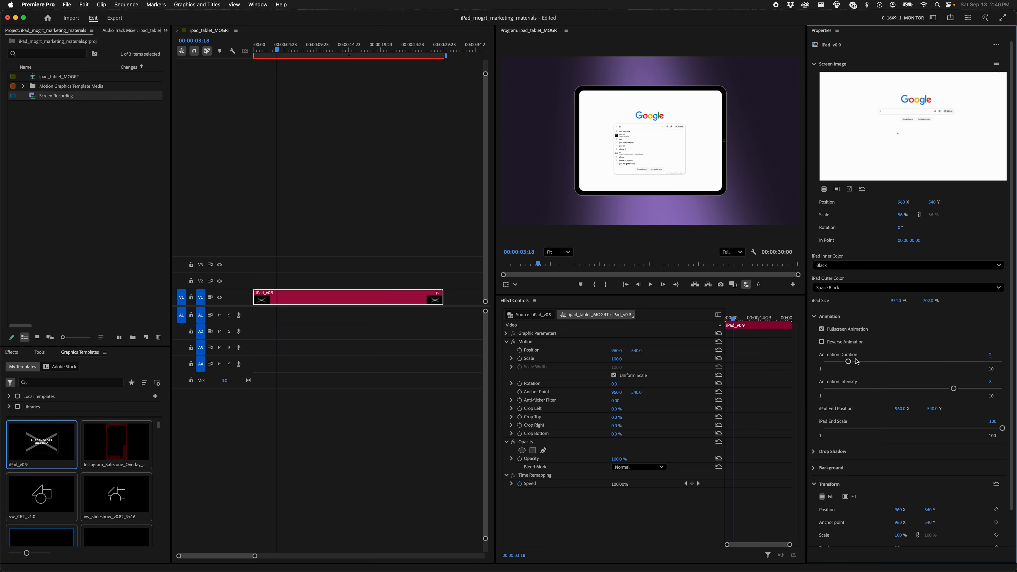
# - Preview the opening animation again and return the playhead to the first frame
pyautogui.click(377, 131)
pyautogui.press('Home')
pyautogui.press('space')
pyautogui.moveTo(310, 52); pyautogui.dragTo(245, 57)
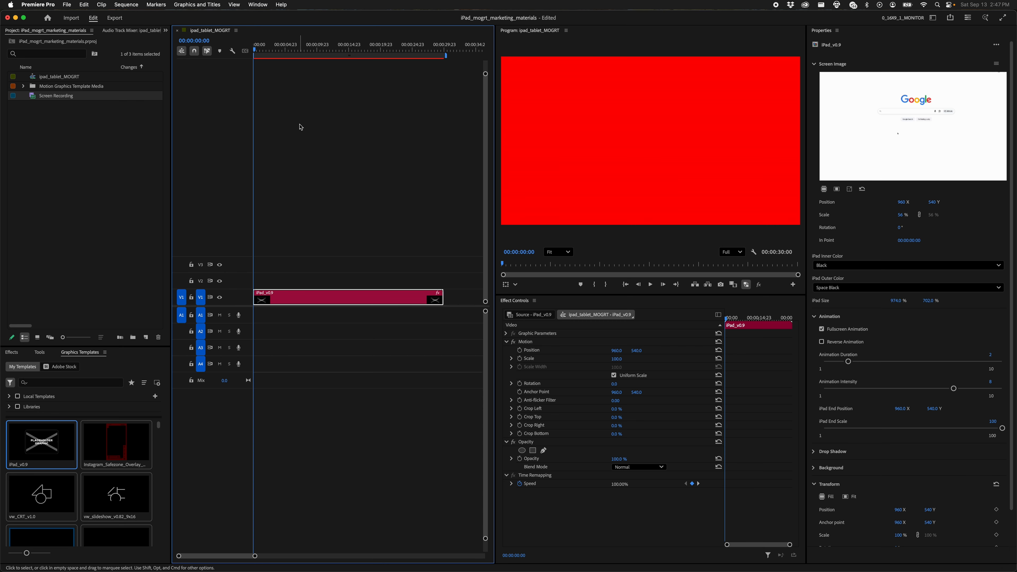
# - Trim the iPad clip to 00:00:06:12 and render its preview
pyautogui.click(291, 124)
pyautogui.moveTo(298, 178); pyautogui.dragTo(346, 371)
pyautogui.press('c')
pyautogui.click(294, 300)
pyautogui.press('v')
pyautogui.press('Delete')
pyautogui.moveTo(297, 285); pyautogui.dragTo(258, 310)
pyautogui.press('Return')
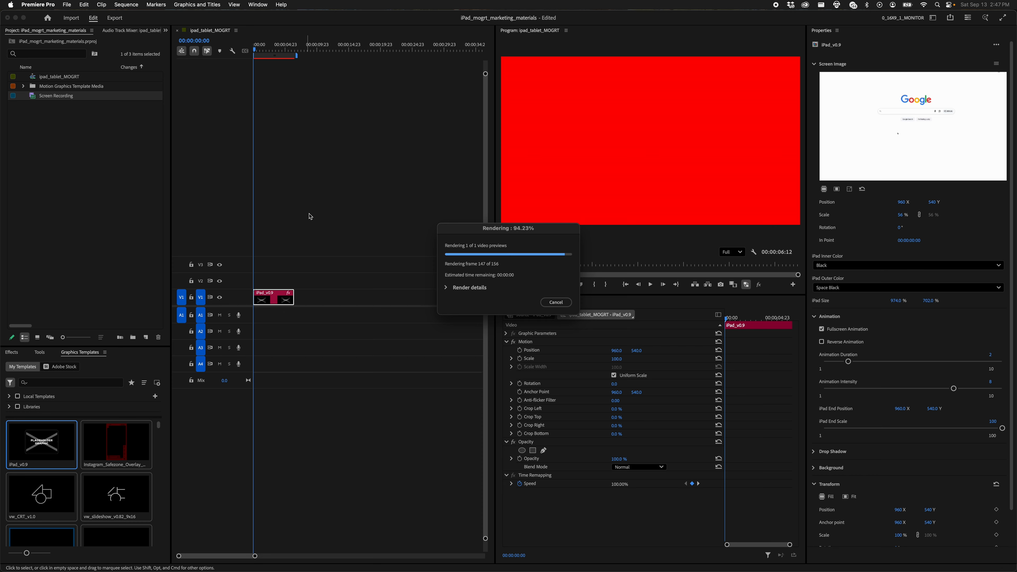
# - Play the rendered opening and step back and forth across the first two frames to check the start of the clip
pyautogui.moveTo(262, 50); pyautogui.dragTo(172, 52)
pyautogui.press('space')
pyautogui.press('space')
pyautogui.press('=')
pyautogui.press('Right')
pyautogui.press('Left')
pyautogui.press('Right')
pyautogui.press('=')
pyautogui.press('=')
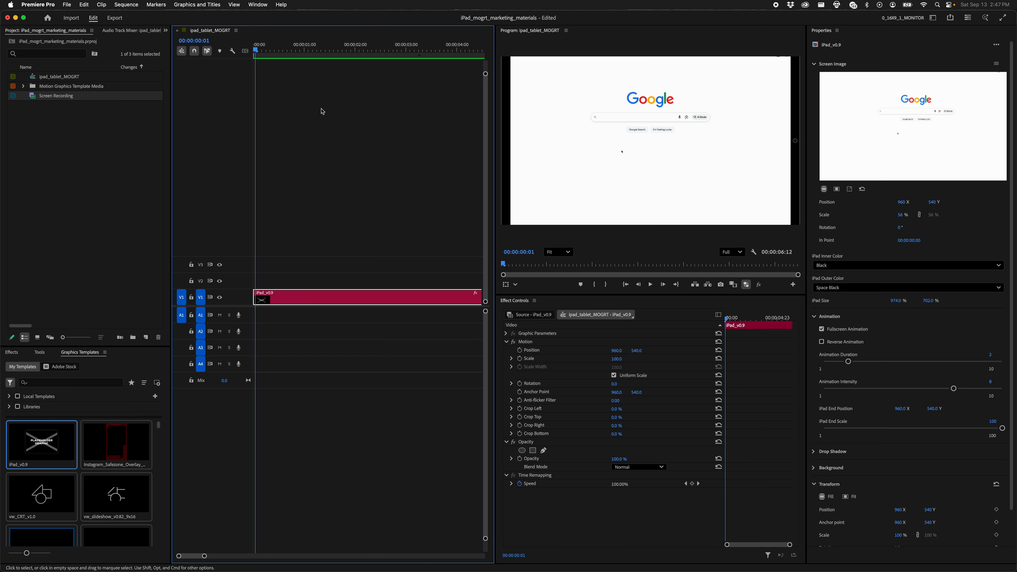
pyautogui.press('Left')
# - Return the playhead to the start of the sequence and render the preview again
pyautogui.press('-')
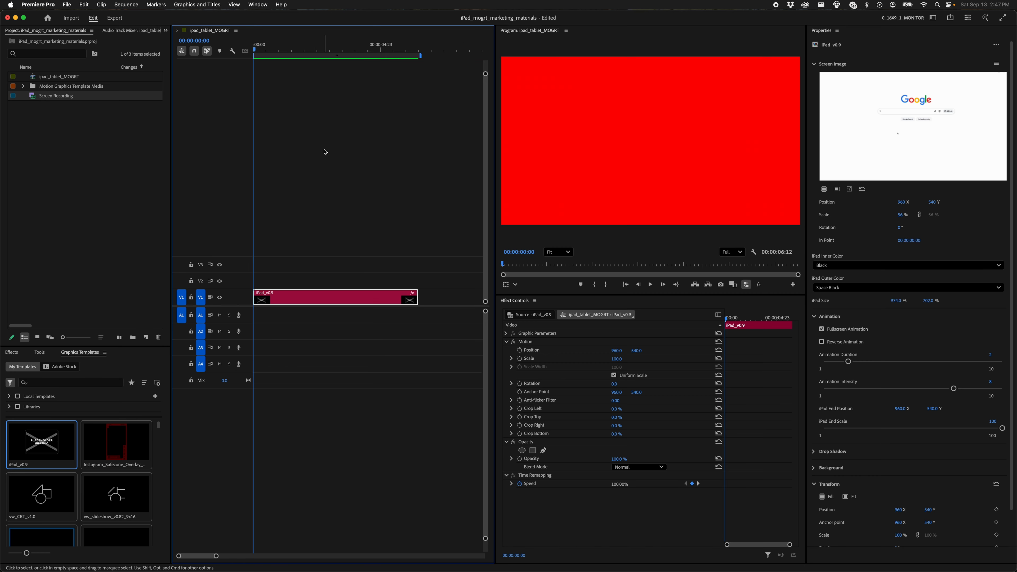
pyautogui.press('-')
pyautogui.moveTo(309, 51)
pyautogui.mouseDown()
pyautogui.moveTo(275, 59)
pyautogui.moveTo(315, 64)
pyautogui.mouseUp()
pyautogui.press('Home')
pyautogui.press('-')
pyautogui.press('Return')
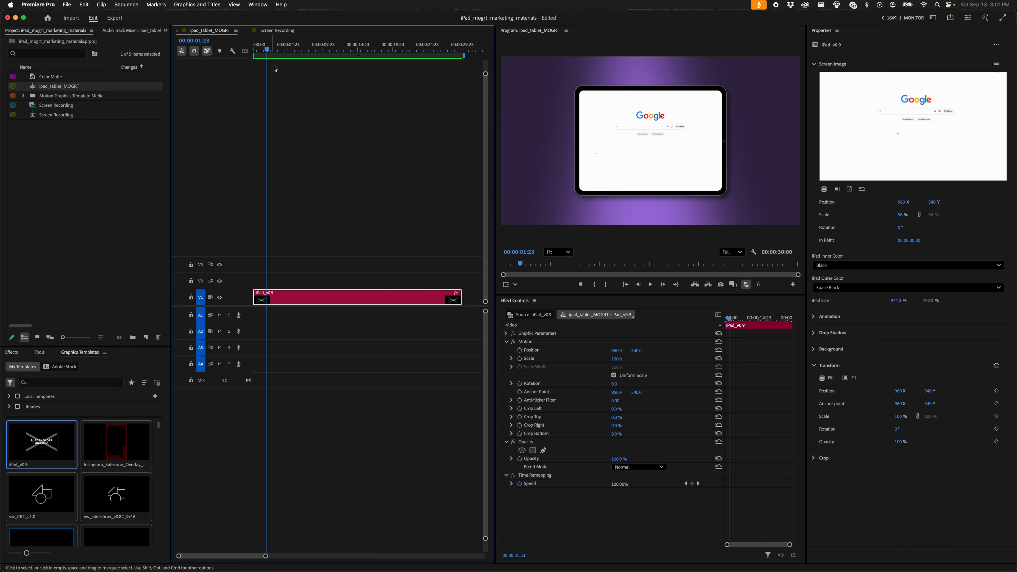
# - Turn off Composite in Linear Color in the sequence settings and play the sequence from the start
pyautogui.press('Home')
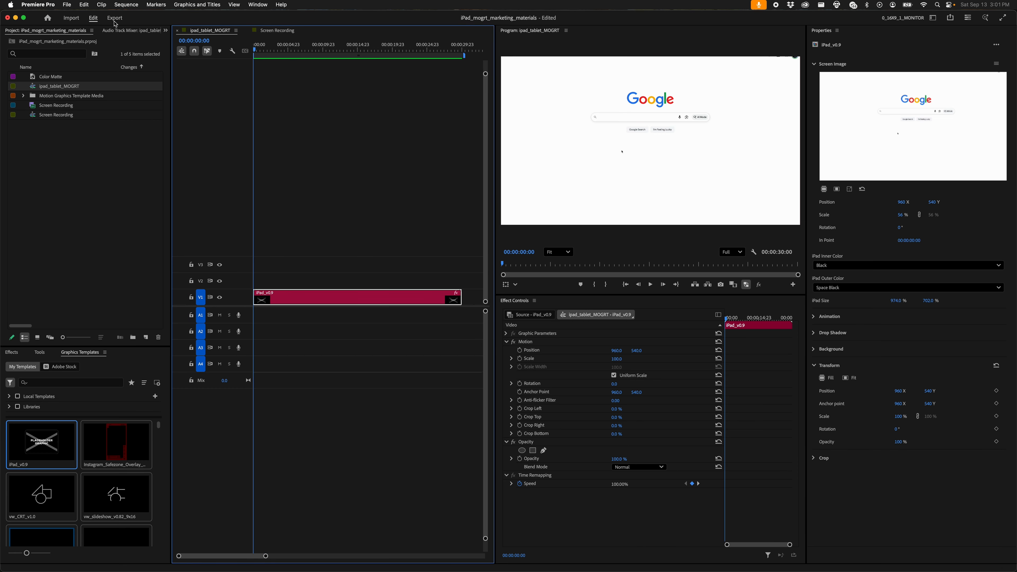
pyautogui.click(117, 6)
pyautogui.click(128, 16)
pyautogui.click(420, 423)
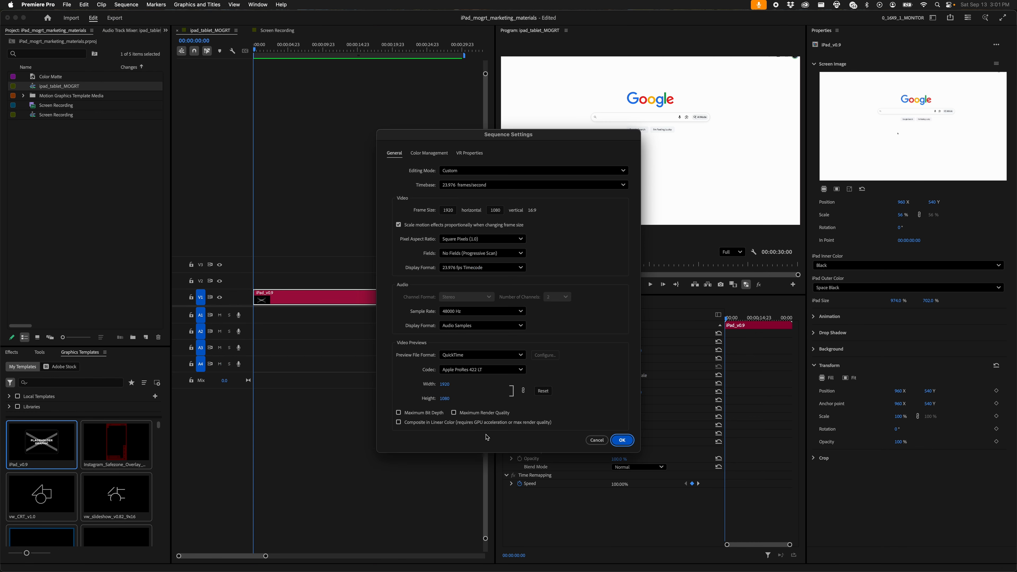
pyautogui.click(622, 441)
pyautogui.click(279, 51)
pyautogui.press('Home')
pyautogui.press('space')
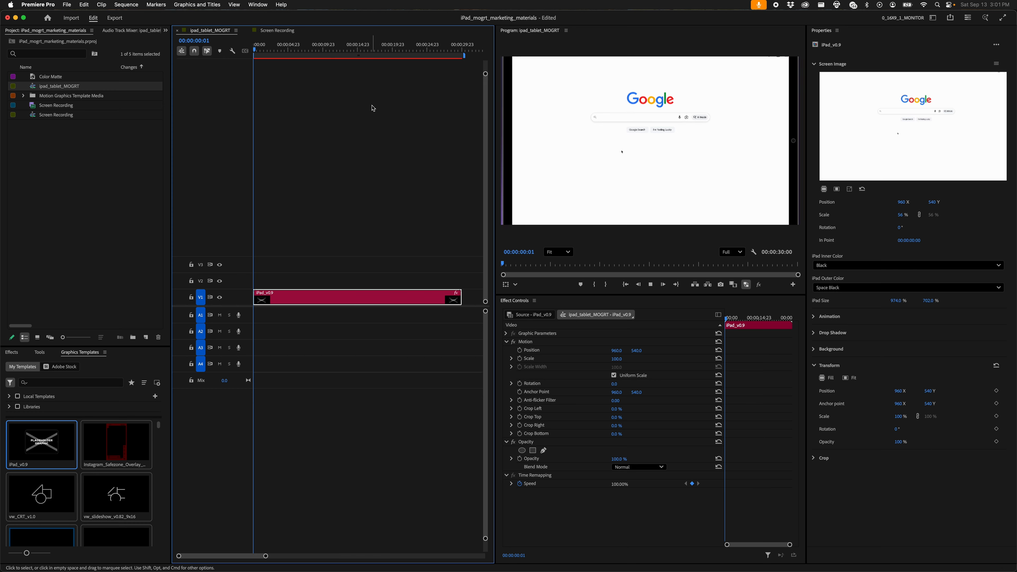
# - Replace the clip on V1 with a fresh iPad_v0.9 template and use Screen Recording as its screen image
pyautogui.moveTo(399, 236); pyautogui.dragTo(450, 360)
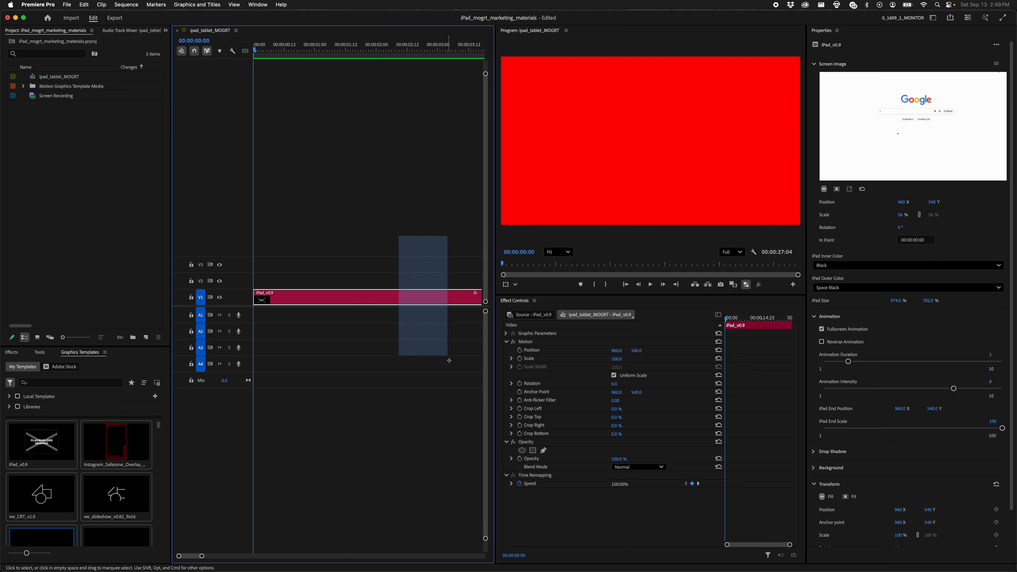
pyautogui.press('Delete')
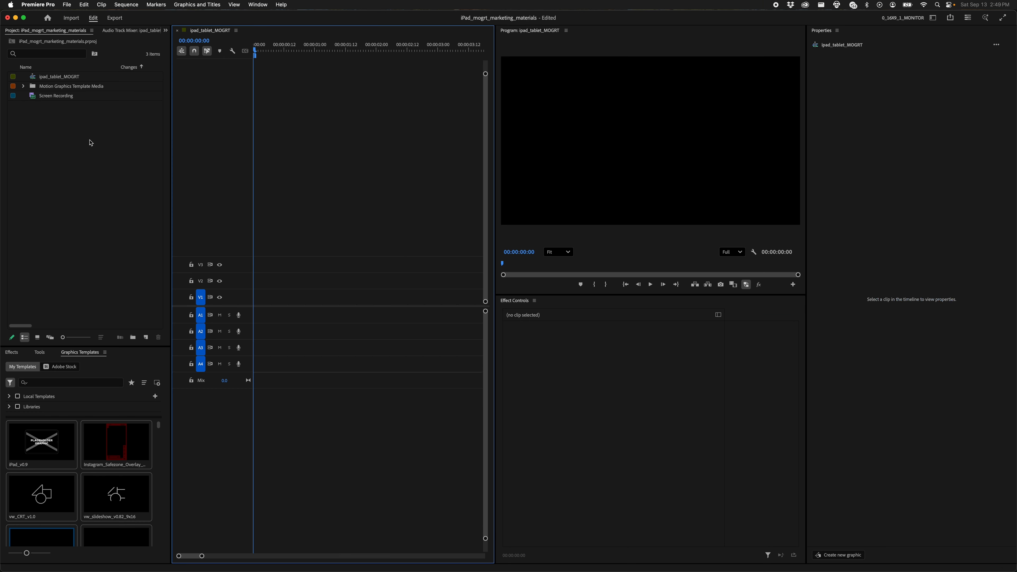
pyautogui.moveTo(40, 446); pyautogui.dragTo(257, 297)
pyautogui.moveTo(46, 99); pyautogui.dragTo(909, 105)
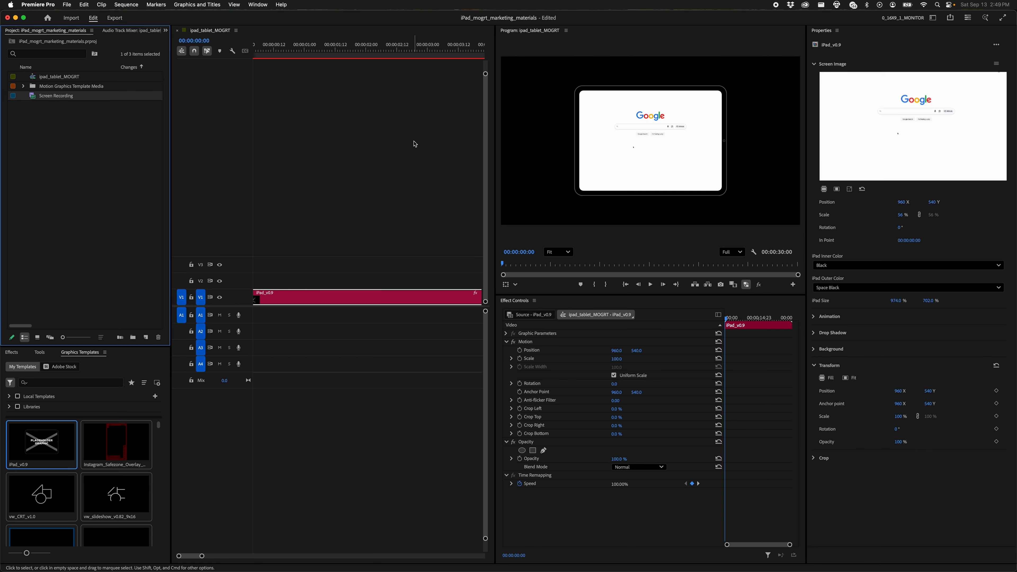
# - Set the iPad template's background color to purple 8F6ECA and turn the background on
pyautogui.click(823, 349)
pyautogui.click(828, 396)
pyautogui.moveTo(470, 323); pyautogui.dragTo(485, 308)
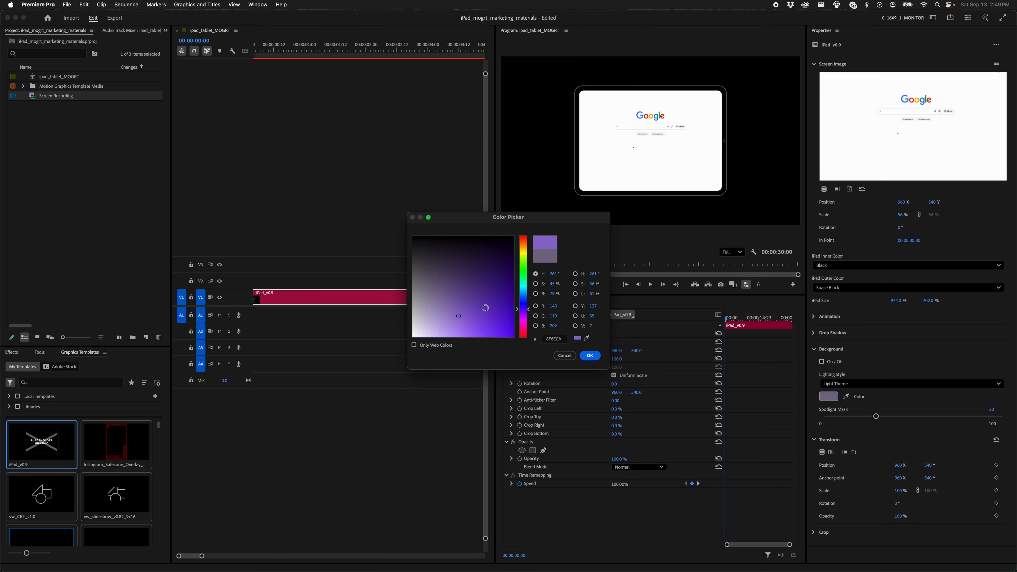
pyautogui.press('Return')
pyautogui.click(822, 361)
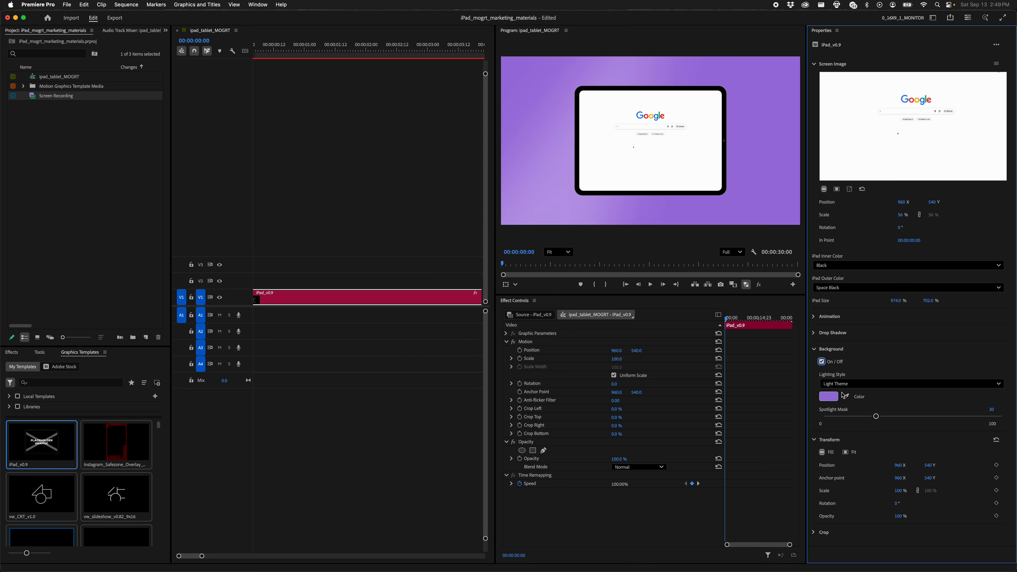
# - Change the background's lighting style to Dark Theme and set the Spotlight Mask to 67
pyautogui.click(836, 383)
pyautogui.click(873, 405)
pyautogui.moveTo(875, 416); pyautogui.dragTo(942, 416)
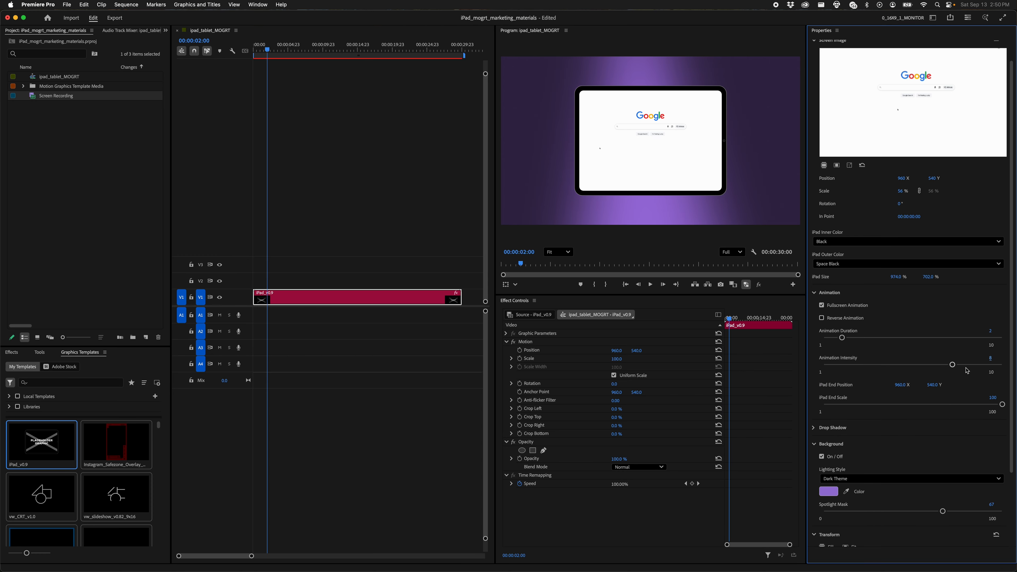
# - Preview the new clip's fullscreen animation twice from the start of the sequence
pyautogui.click(371, 76)
pyautogui.press('Home')
pyautogui.press('space')
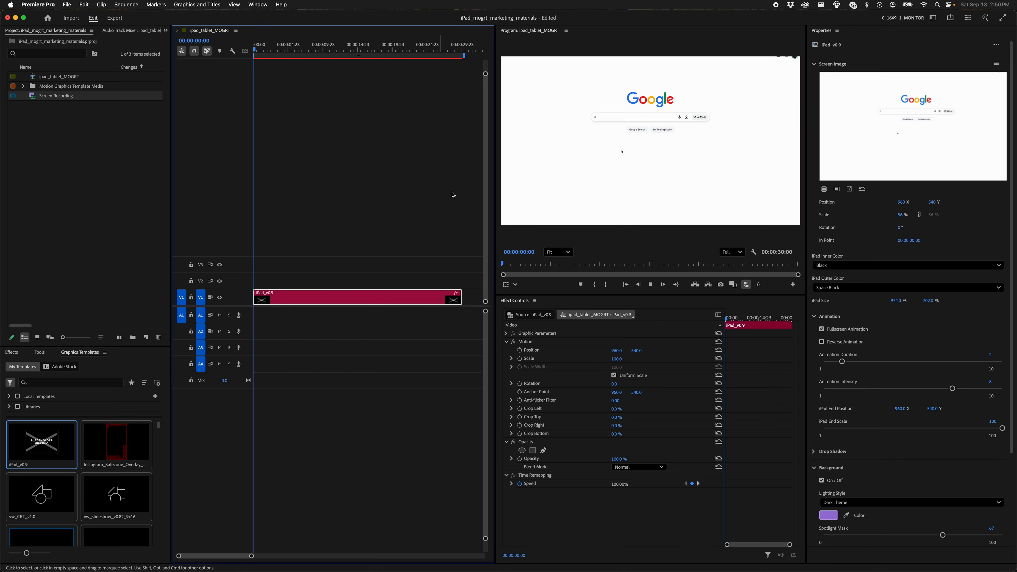
pyautogui.press('space')
pyautogui.press('Home')
pyautogui.press('space')
pyautogui.press('space')
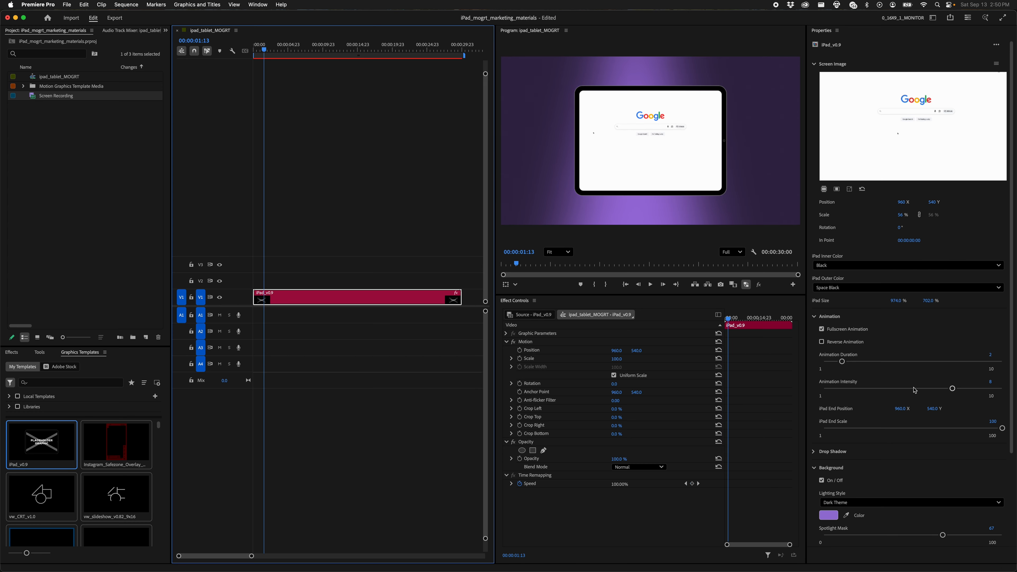
# - Try Animation Intensity values including 1 and 10, playing the animation from the start for each
pyautogui.moveTo(952, 388); pyautogui.dragTo(1003, 389)
pyautogui.press('Home')
pyautogui.press('space')
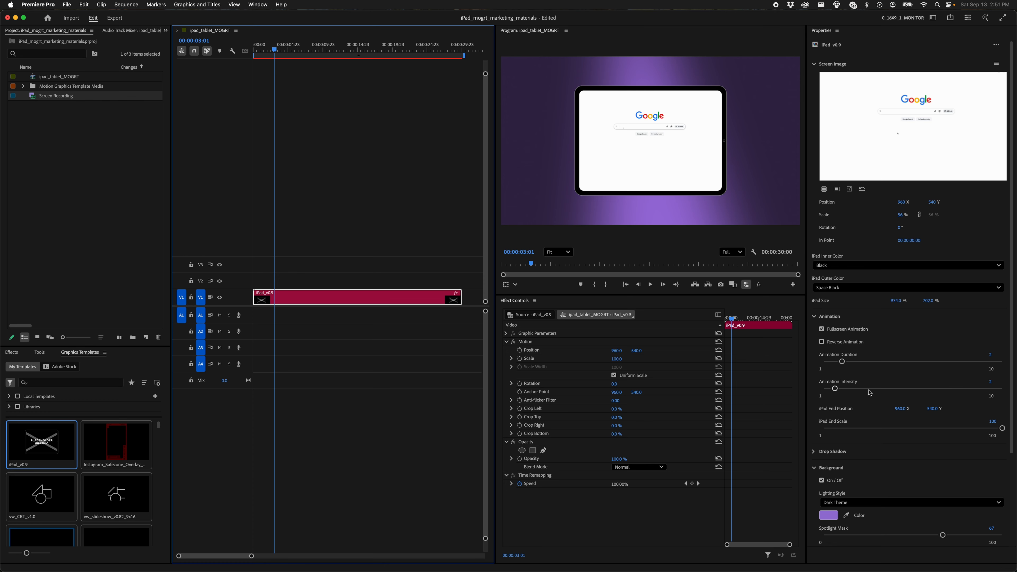
pyautogui.moveTo(835, 388); pyautogui.dragTo(822, 389)
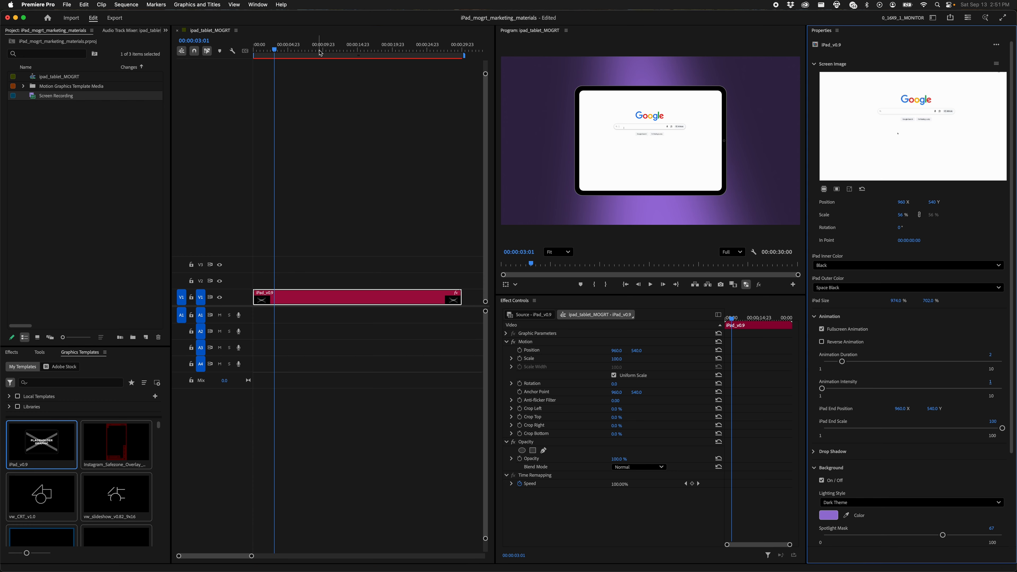
pyautogui.moveTo(321, 53); pyautogui.dragTo(253, 53)
pyautogui.press('space')
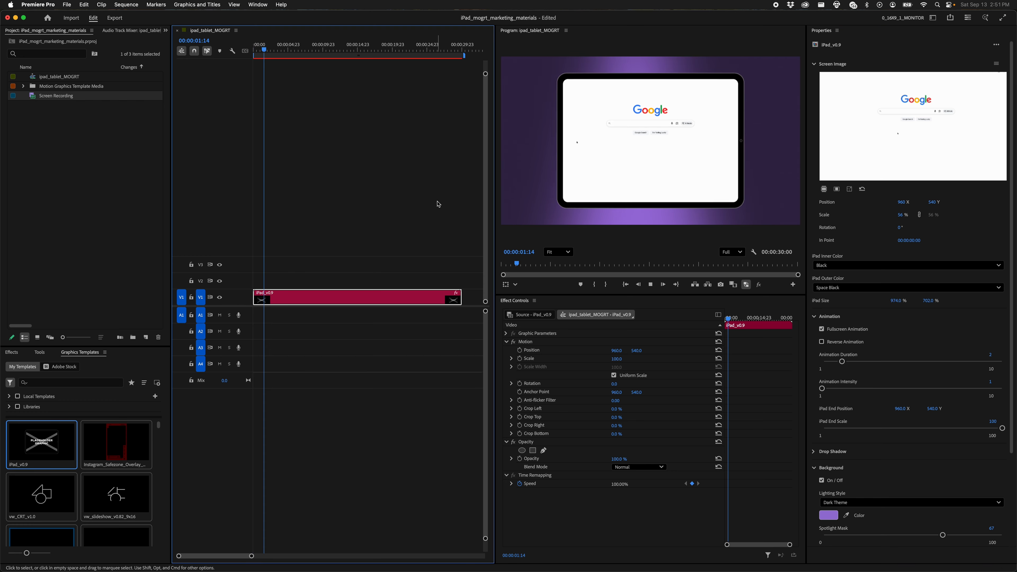
pyautogui.moveTo(822, 388); pyautogui.dragTo(1002, 389)
pyautogui.moveTo(313, 51); pyautogui.dragTo(253, 52)
pyautogui.press('space')
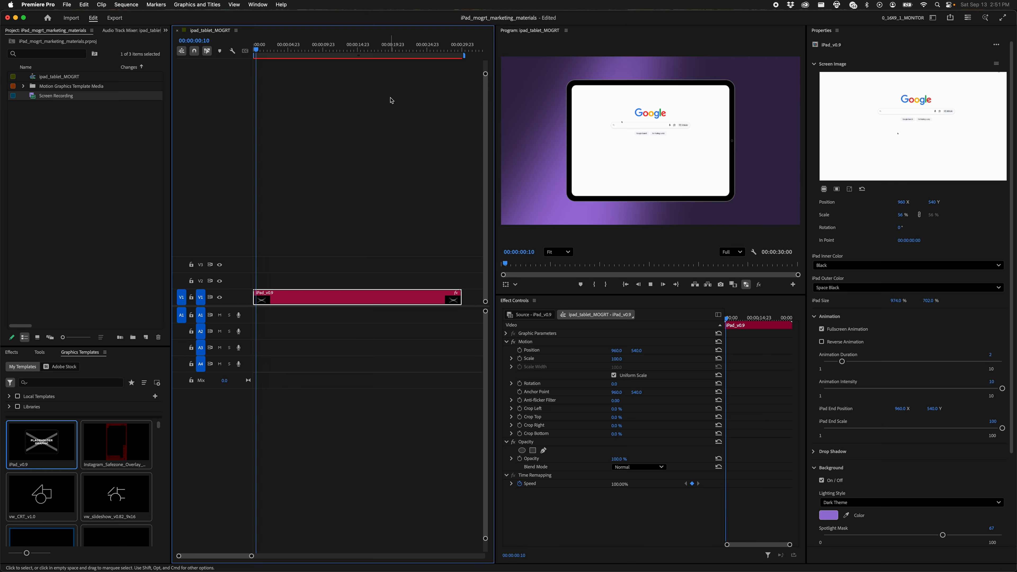
# - Set the Animation Intensity to 8 and preview the animation from the start
pyautogui.moveTo(1002, 388); pyautogui.dragTo(958, 396)
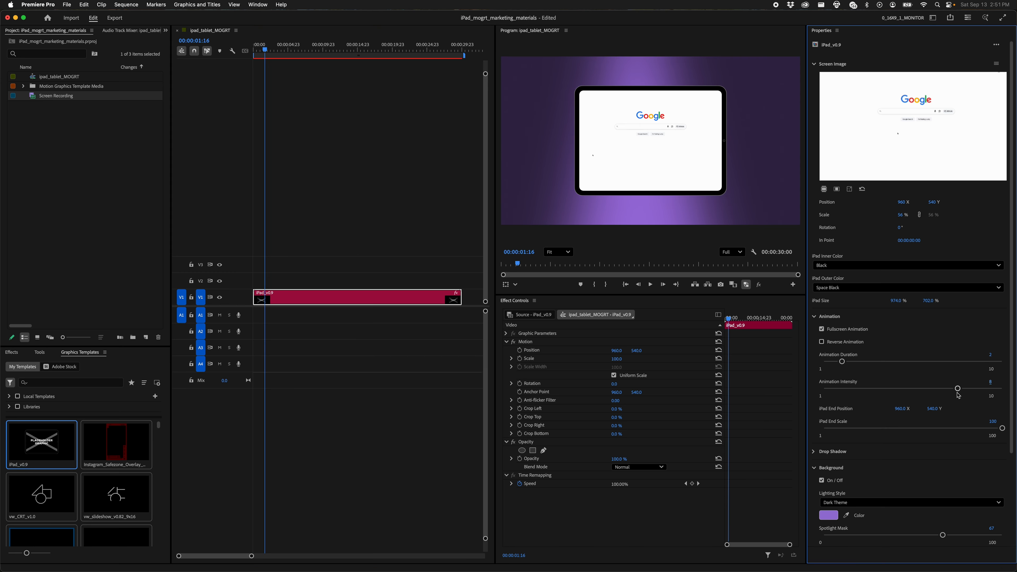
pyautogui.moveTo(324, 48); pyautogui.dragTo(253, 48)
pyautogui.press('space')
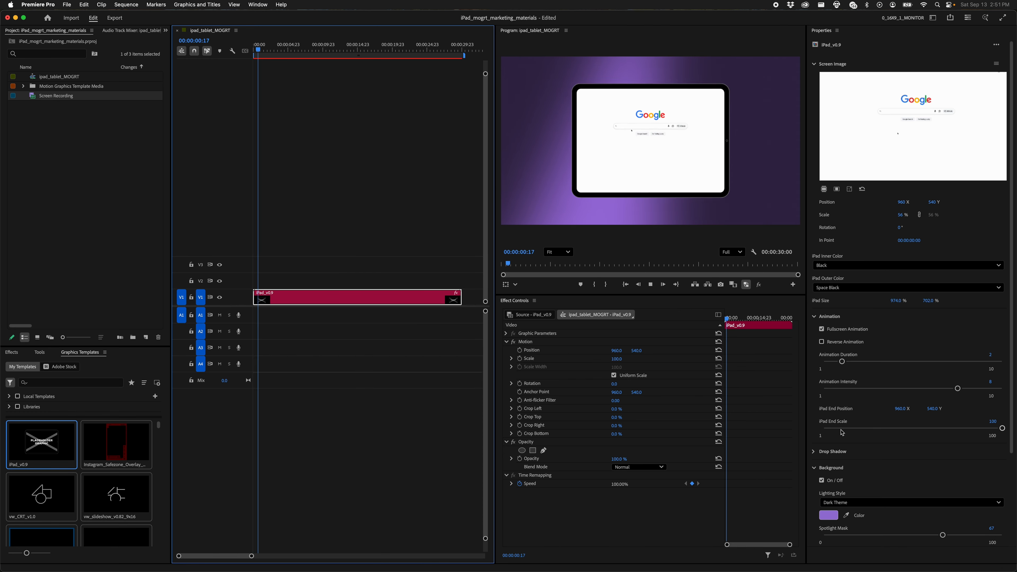
pyautogui.click(841, 417)
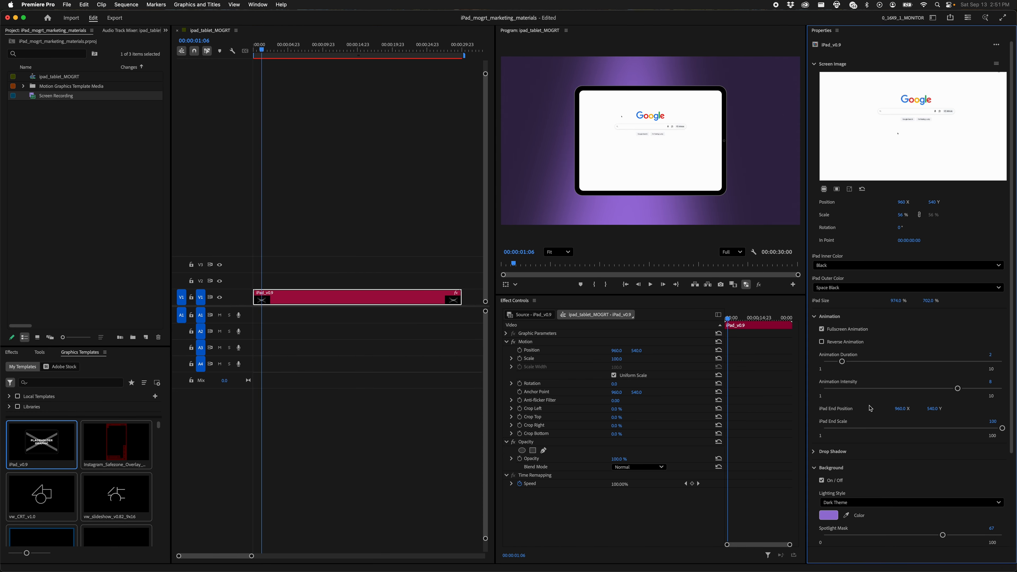
# - Move the playhead to 00:00:13:22 and set the iPad End Scale to 62
pyautogui.click(350, 49)
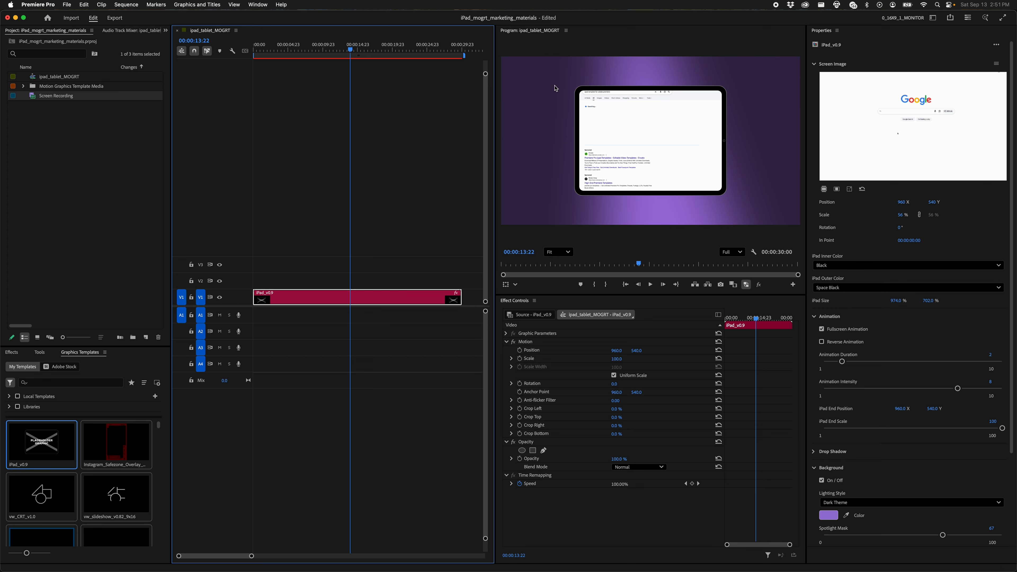
pyautogui.moveTo(832, 428); pyautogui.dragTo(932, 427)
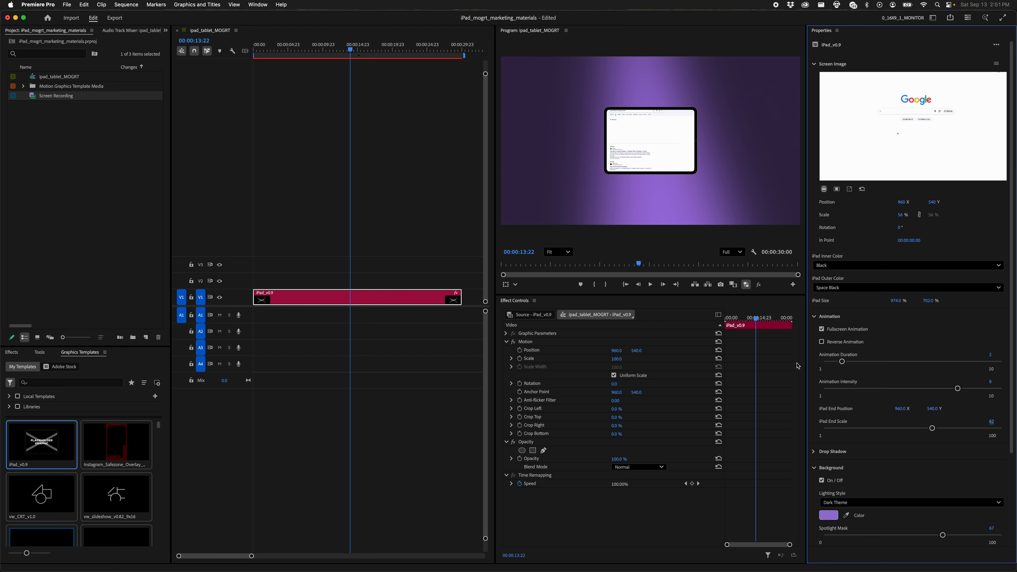
# - Try iPad End Position 1460, 322 with an End Scale of 75 and play the animation from the start
pyautogui.moveTo(926, 430); pyautogui.dragTo(941, 409)
pyautogui.press('space')
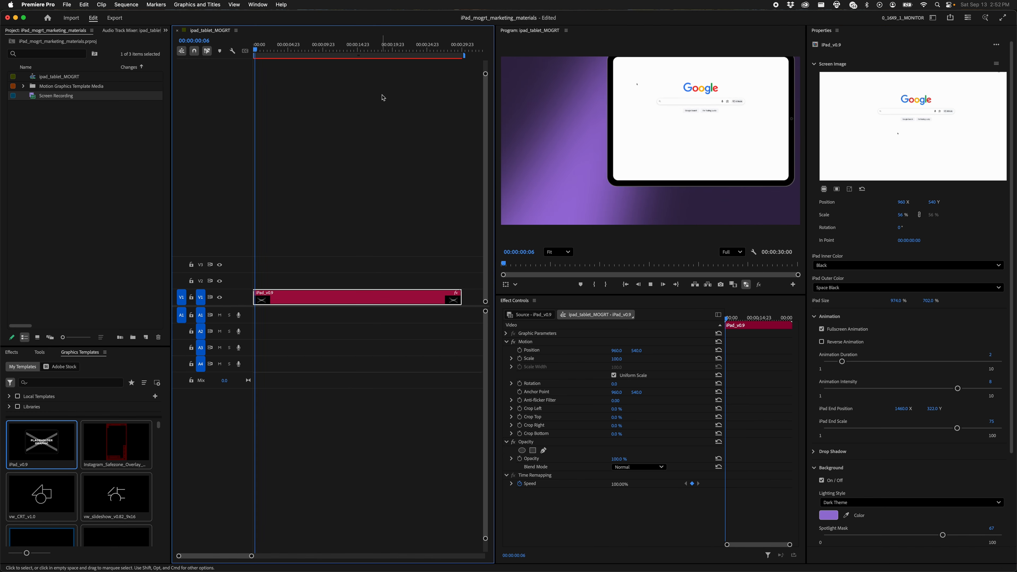
pyautogui.press('Return')
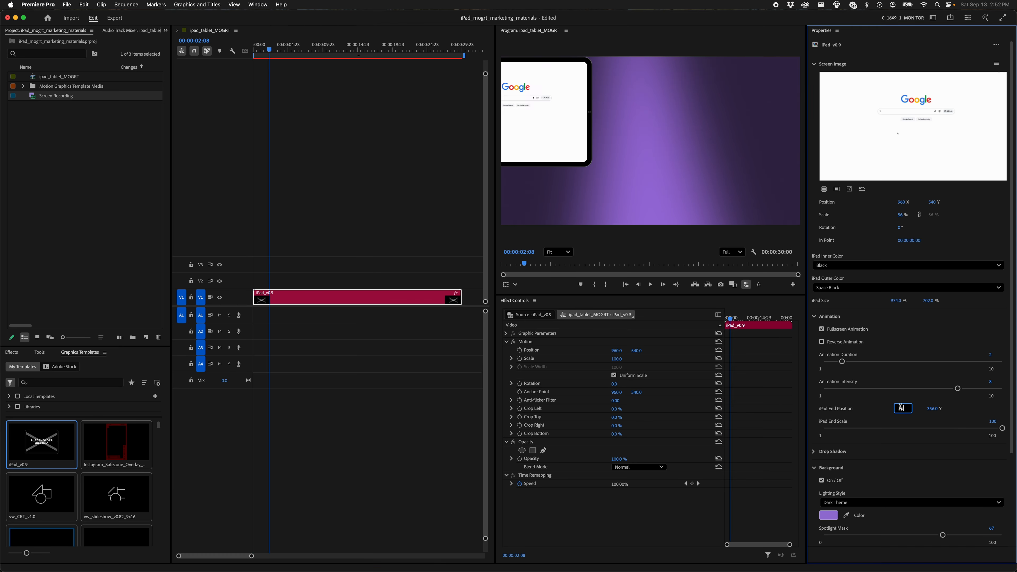
# - Set the iPad End Position to 960, 540 with the End Scale at 100
pyautogui.write('0')
pyautogui.click(932, 408)
pyautogui.write('540')
pyautogui.press('Return')
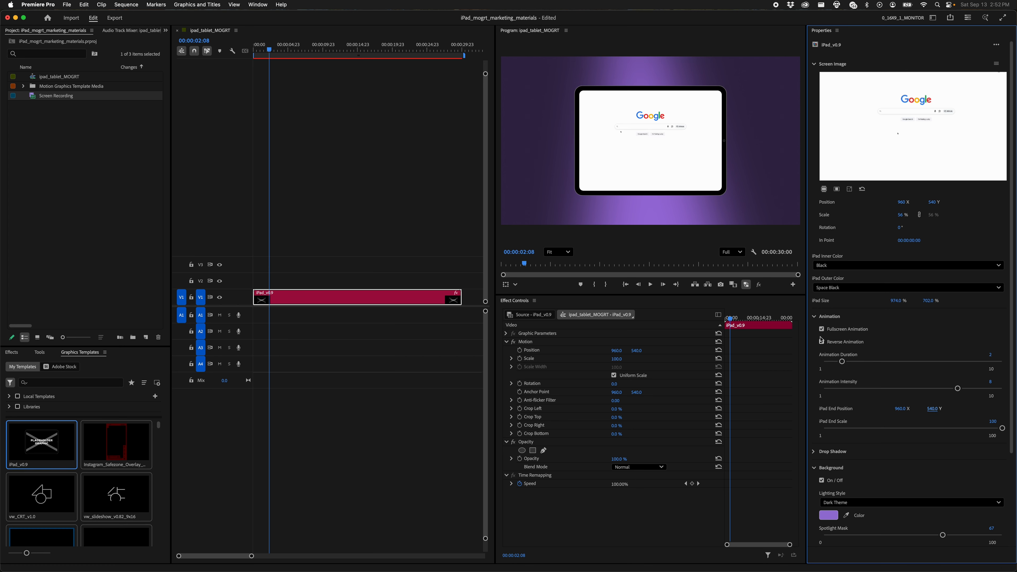
# - Collapse the Animation settings, expand the Drop Shadow settings and enable the drop shadow
pyautogui.click(815, 316)
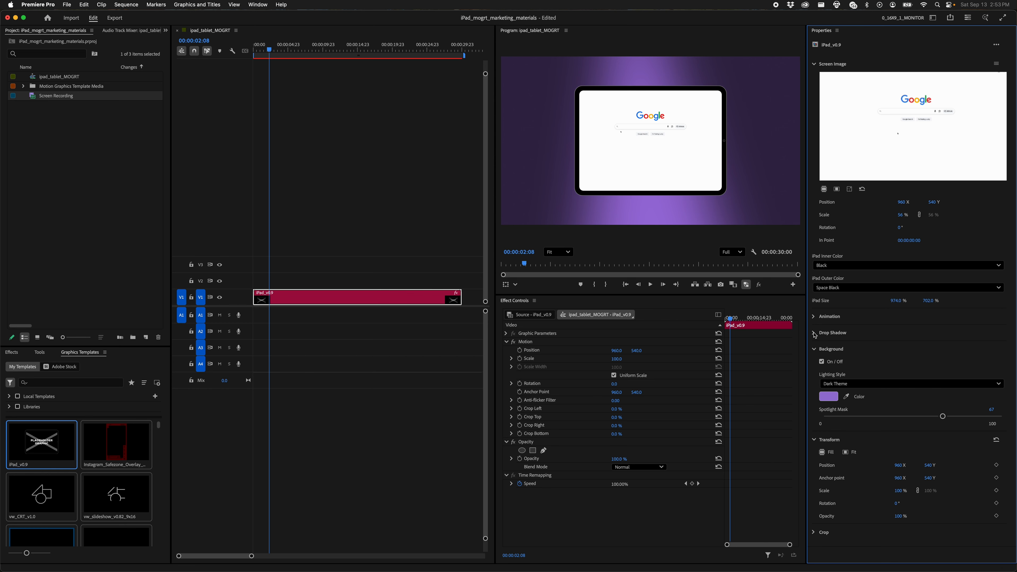
pyautogui.click(815, 333)
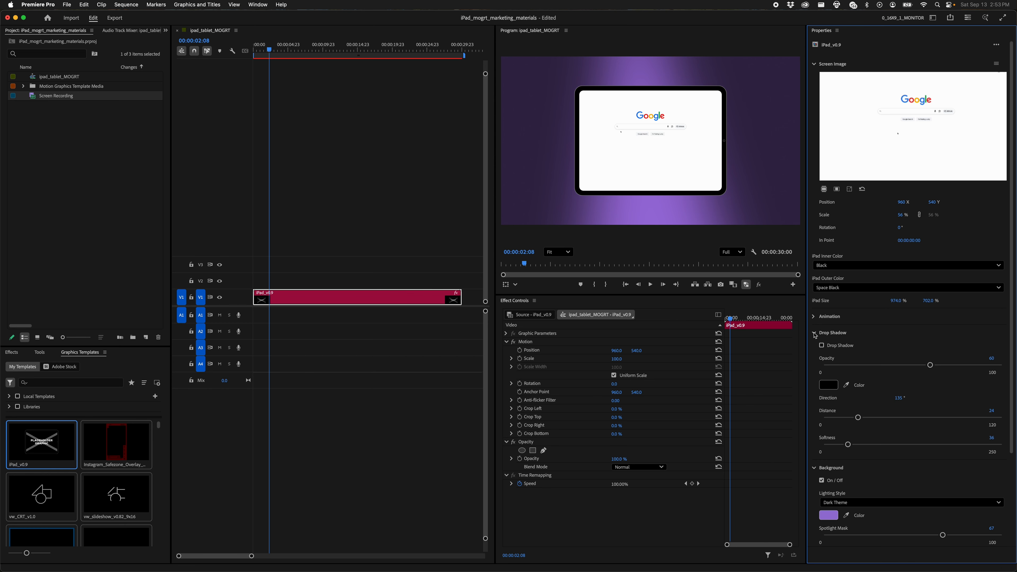
pyautogui.click(822, 346)
pyautogui.click(823, 346)
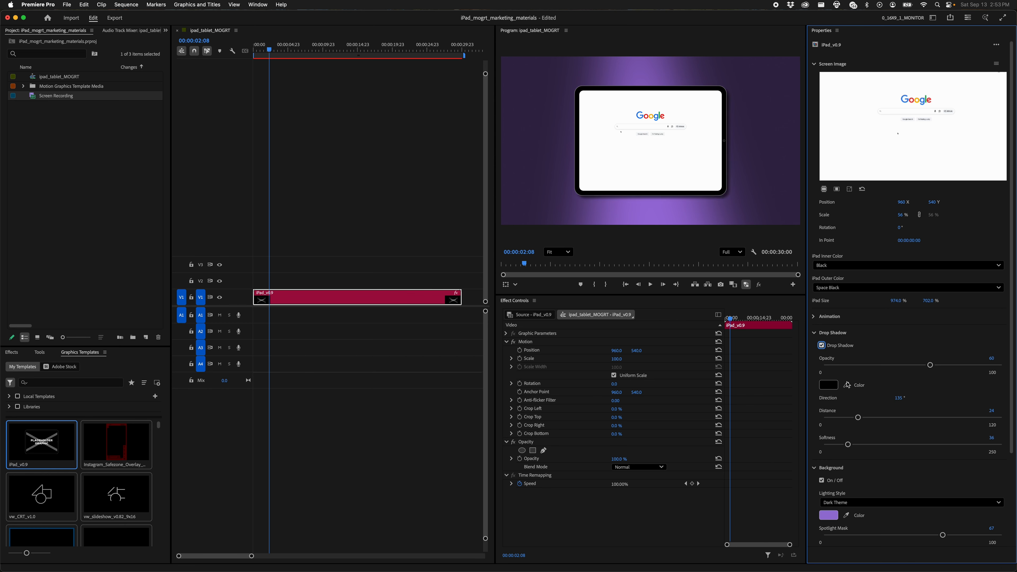
# - Try a red drop shadow color on the iPad and undo the color change
pyautogui.moveTo(858, 418)
pyautogui.mouseDown()
pyautogui.moveTo(960, 430)
pyautogui.moveTo(863, 435)
pyautogui.moveTo(868, 423)
pyautogui.mouseUp()
pyautogui.click(832, 386)
pyautogui.moveTo(449, 275); pyautogui.dragTo(518, 234)
pyautogui.click(590, 355)
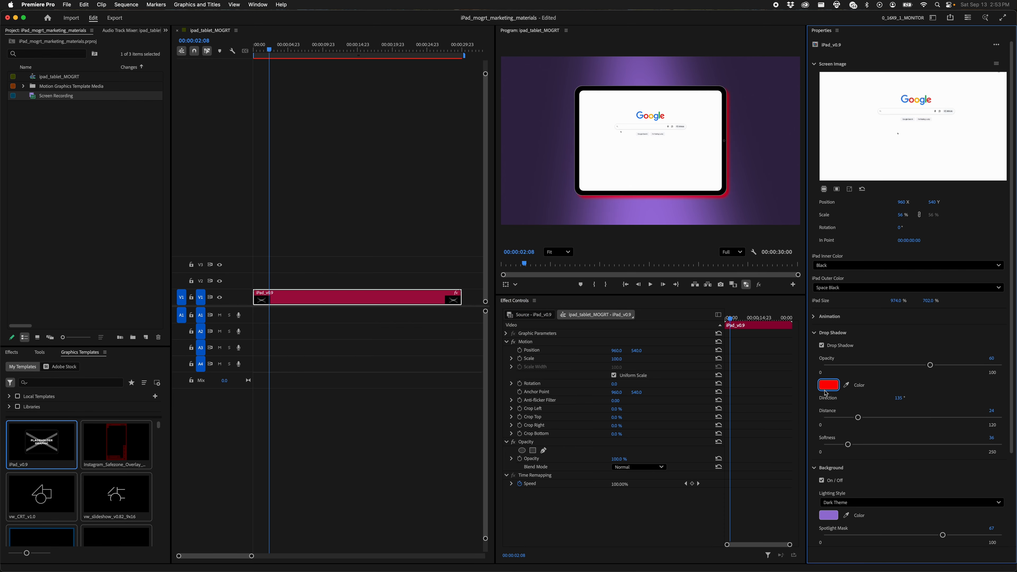
pyautogui.press('super+z')
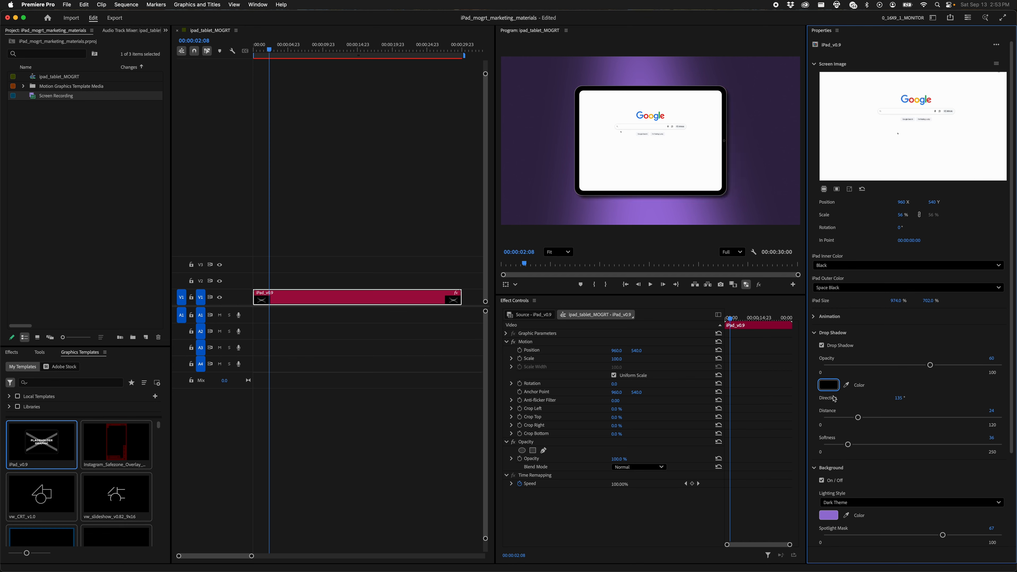
# - Set the drop shadow's Softness to 80 and play the animation from the start
pyautogui.moveTo(851, 446); pyautogui.dragTo(1002, 452)
pyautogui.press('super+z')
pyautogui.click(879, 447)
pyautogui.moveTo(334, 50); pyautogui.dragTo(242, 49)
pyautogui.press('space')
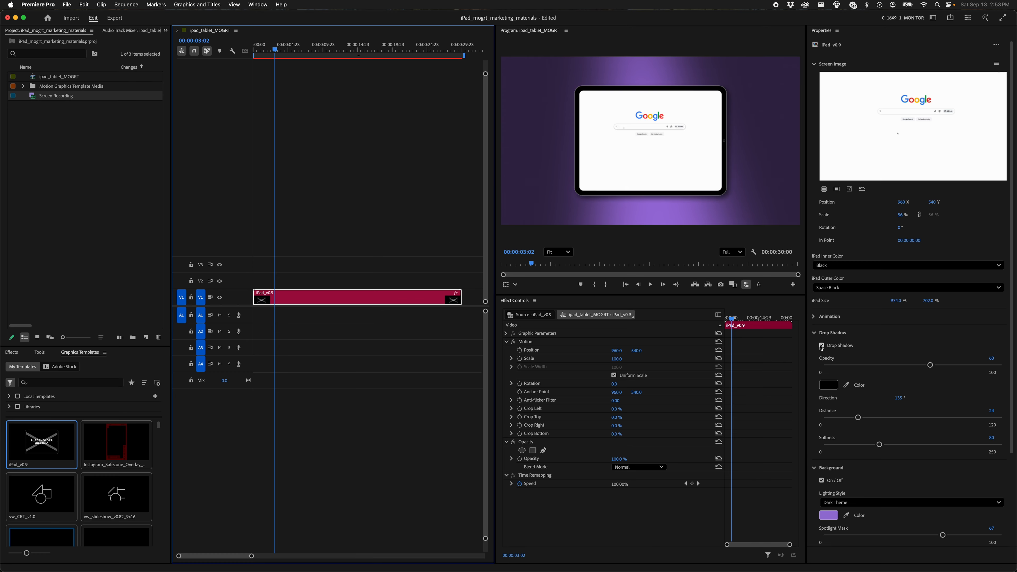
# - Collapse the Drop Shadow and Background settings of the iPad graphic
pyautogui.click(819, 332)
pyautogui.click(816, 351)
pyautogui.click(316, 86)
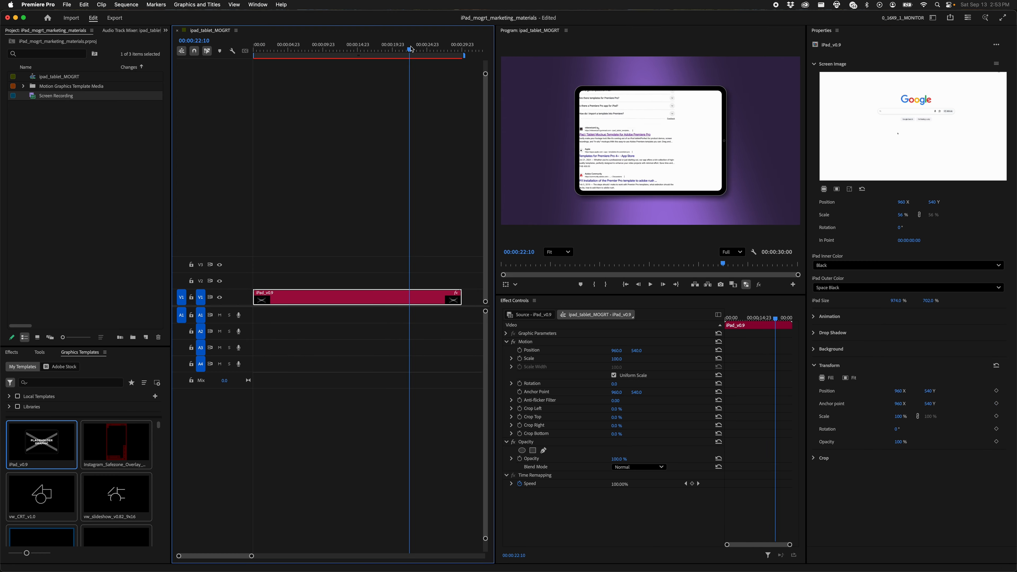
# - Play the iPad sequence from the start and render its preview
pyautogui.press('Home')
pyautogui.press('space')
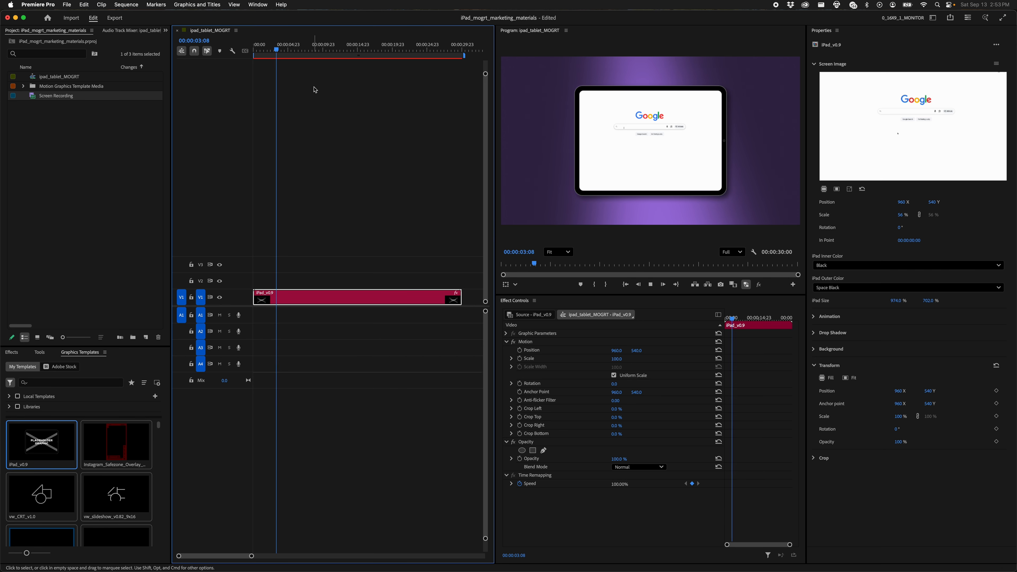
pyautogui.press('Return')
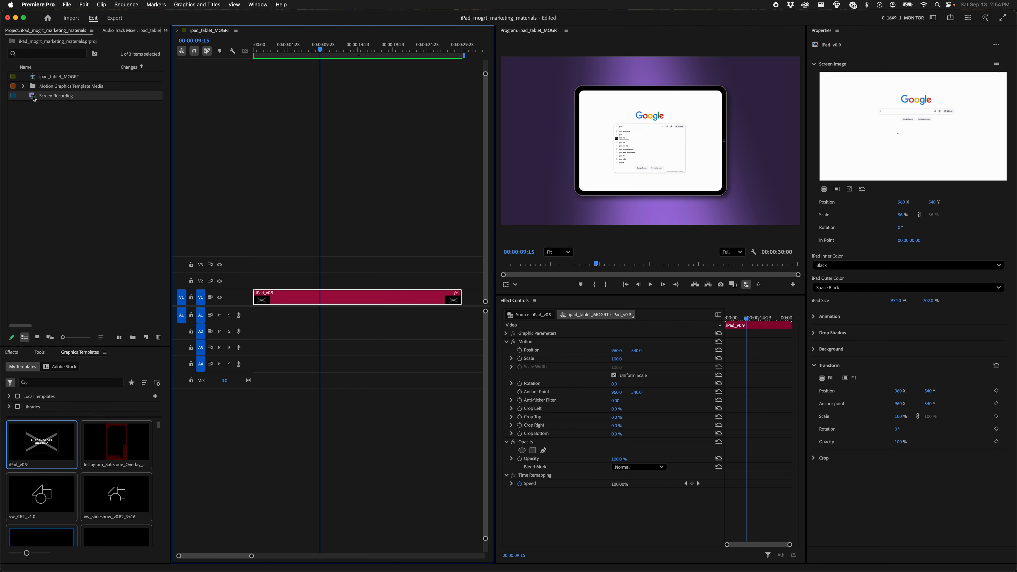
# - Scrub through the rendered iPad sequence and play it back
pyautogui.moveTo(351, 50); pyautogui.dragTo(357, 50)
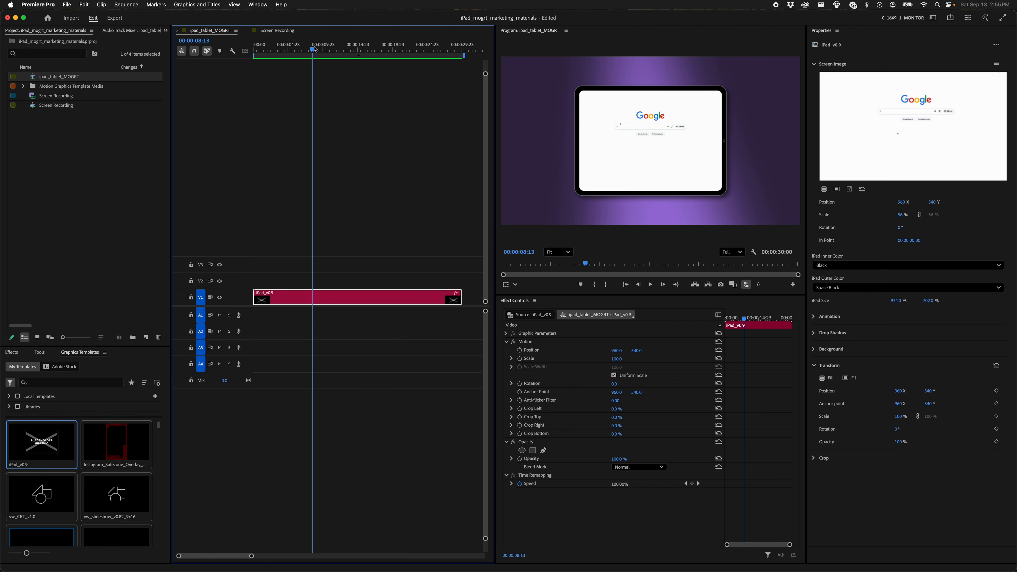
pyautogui.moveTo(313, 48); pyautogui.dragTo(371, 54)
pyautogui.press('space')
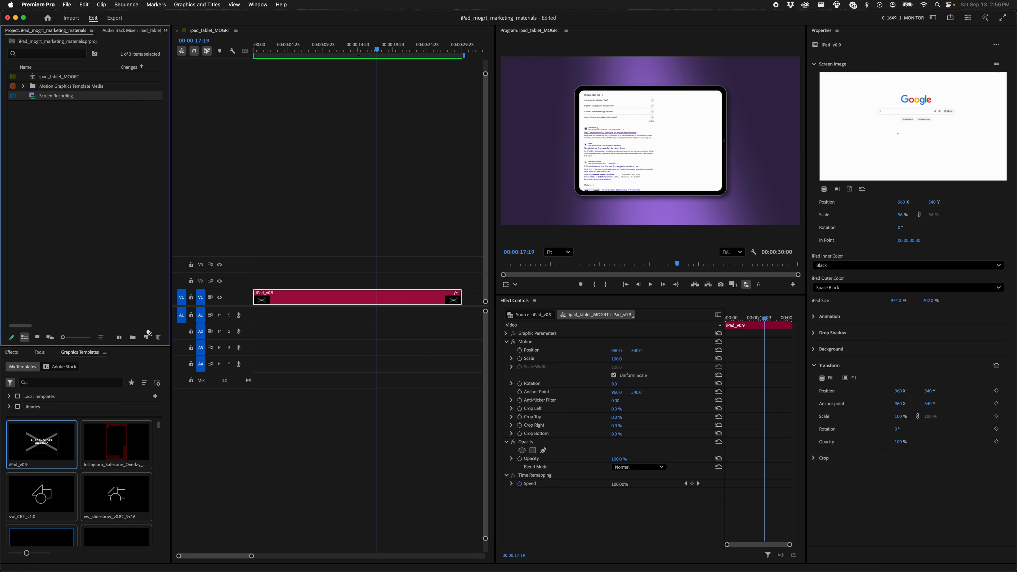
# - Create a new sequence from the Screen Recording clip
pyautogui.moveTo(149, 334); pyautogui.dragTo(147, 338)
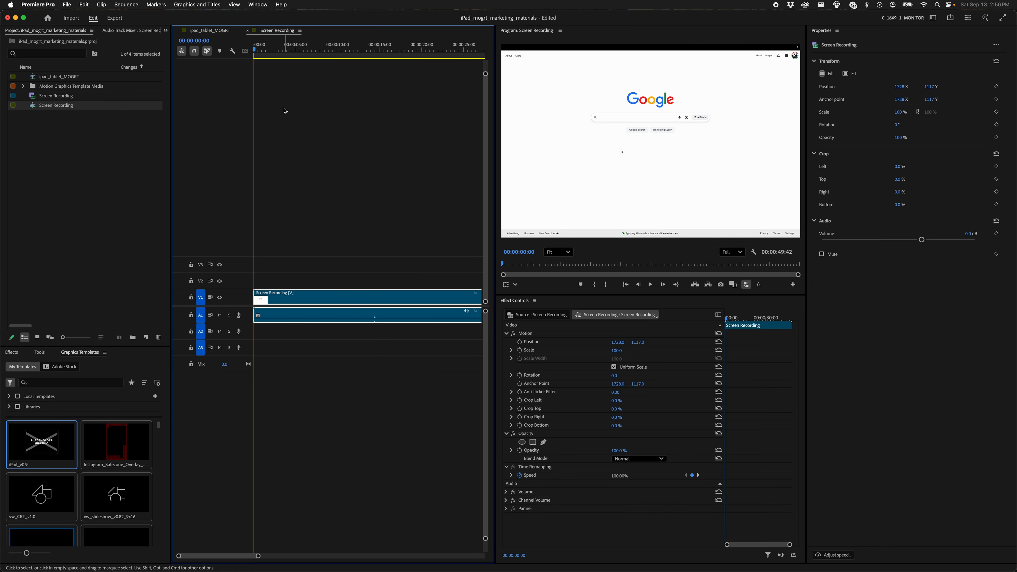
pyautogui.click(285, 111)
# - Split the Screen Recording clip at 00:00:13:12, where the search page changes to the results page
pyautogui.moveTo(304, 50)
pyautogui.mouseDown()
pyautogui.moveTo(327, 61)
pyautogui.moveTo(313, 59)
pyautogui.mouseUp()
pyautogui.press('Left')
pyautogui.press('Left')
pyautogui.press('Left')
pyautogui.press('Left')
pyautogui.press('Left')
pyautogui.press('Left')
pyautogui.press('=')
pyautogui.press('super+k')
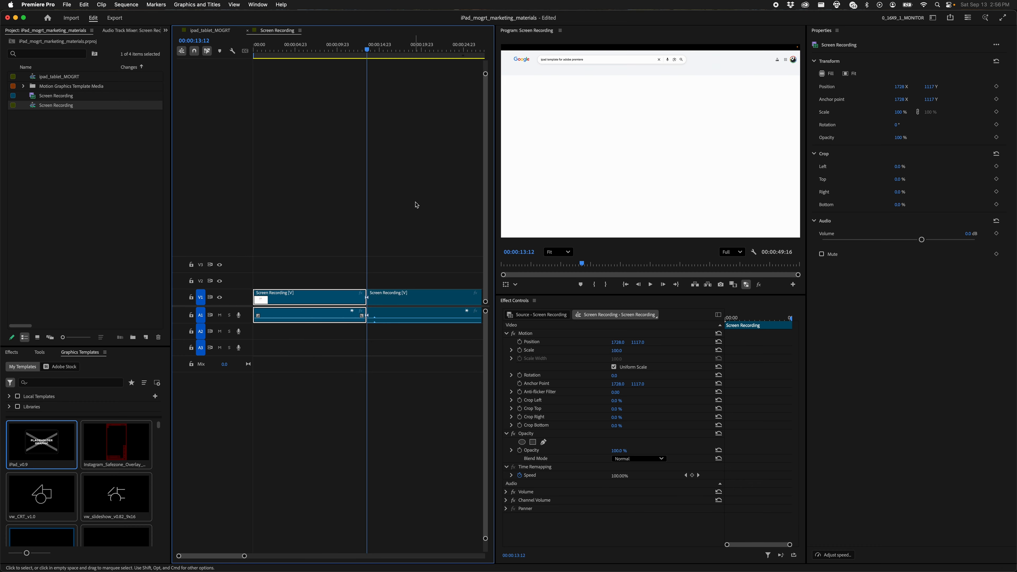
pyautogui.press('Left')
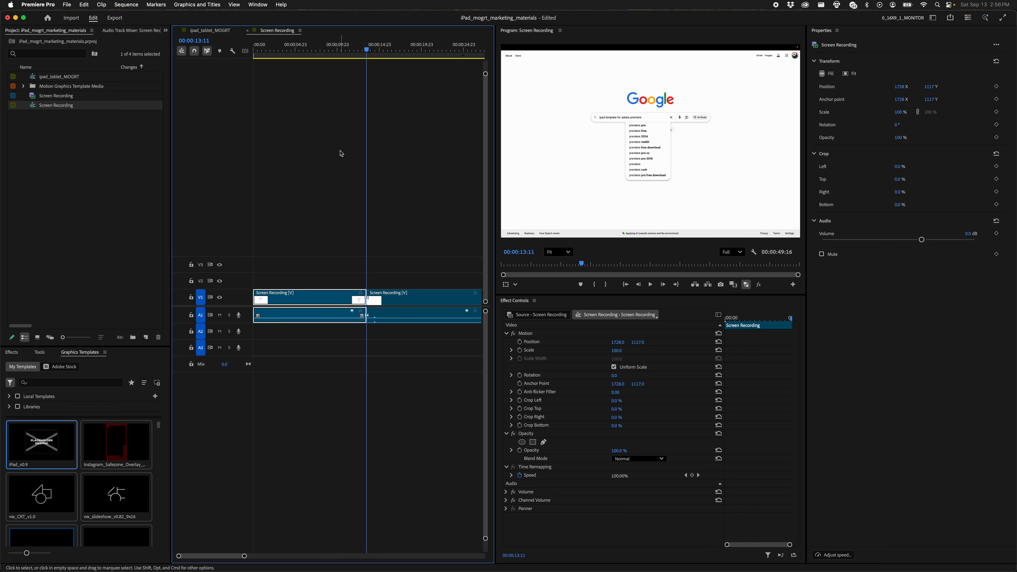
pyautogui.press('Right')
# - Set the second Screen Recording segment's horizontal Position to 2128 and move its video up to track V2
pyautogui.moveTo(402, 203); pyautogui.dragTo(433, 294)
pyautogui.press('-')
pyautogui.press('-')
pyautogui.moveTo(283, 55); pyautogui.dragTo(294, 60)
pyautogui.press('=')
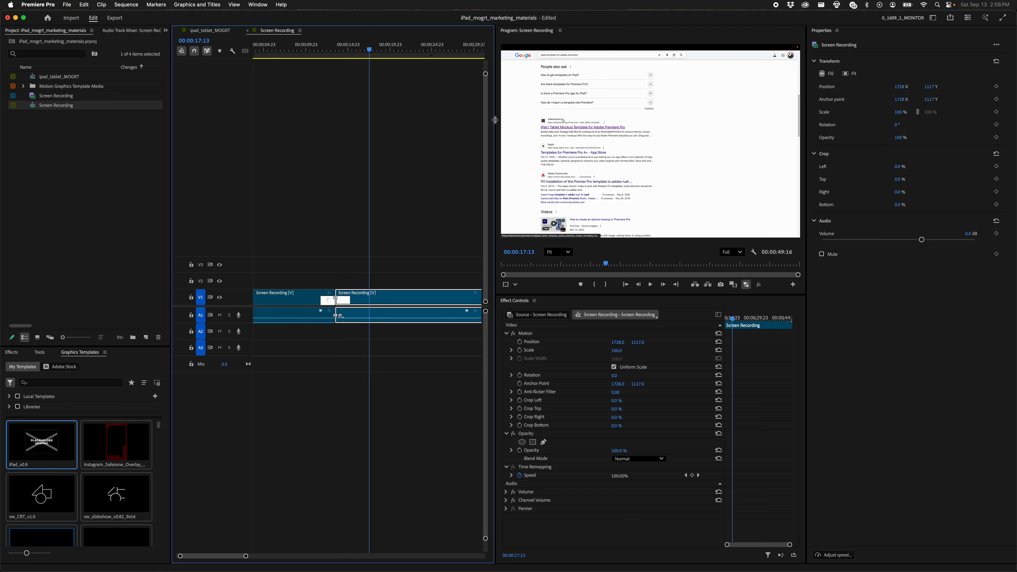
pyautogui.moveTo(618, 342); pyautogui.dragTo(660, 342)
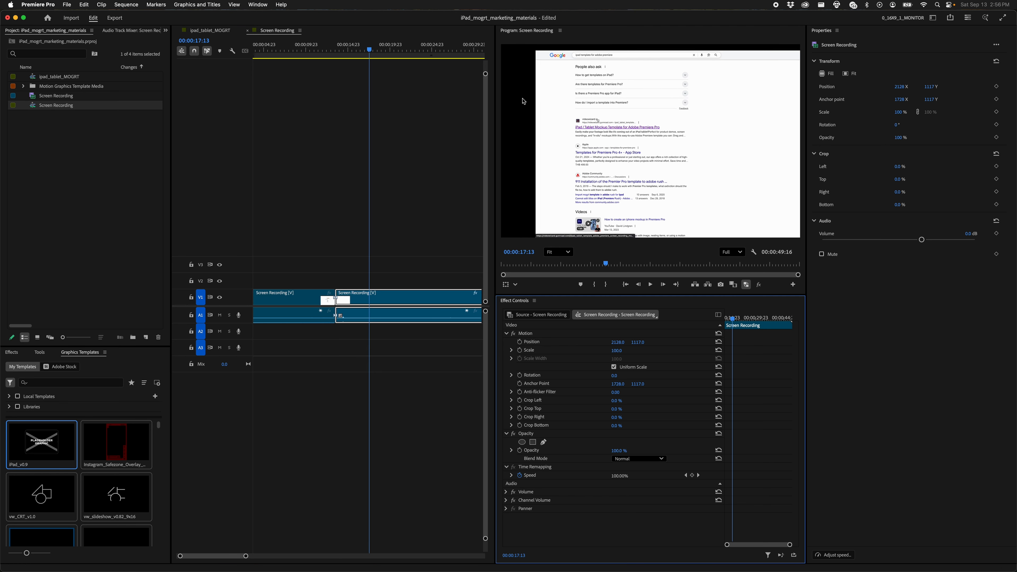
pyautogui.moveTo(377, 297); pyautogui.dragTo(381, 282)
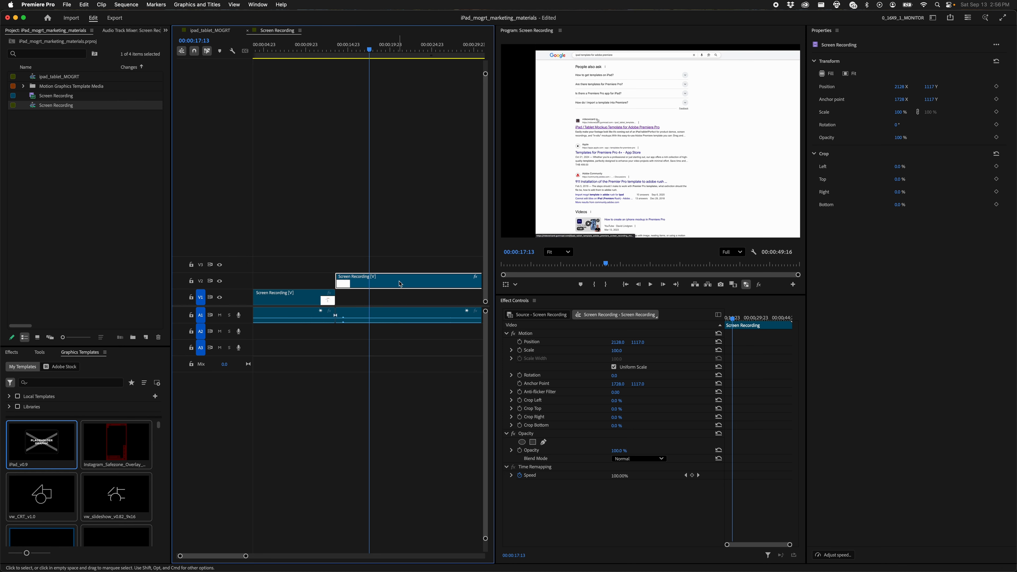
pyautogui.click(356, 308)
# - Create a white 3456 × 2234 color matte at 23.976 fps with square pixels
pyautogui.click(146, 338)
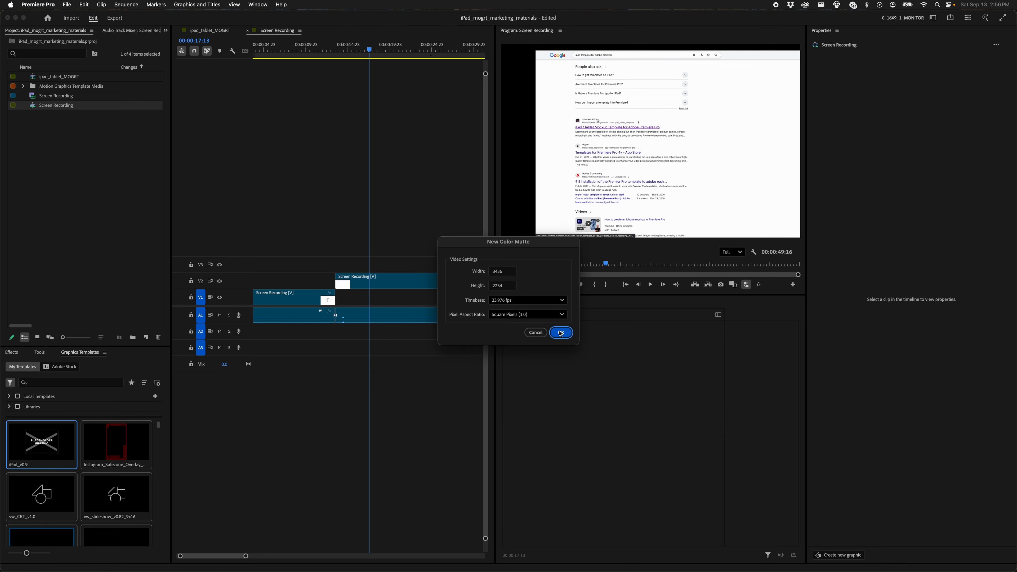
pyautogui.click(561, 332)
pyautogui.click(523, 320)
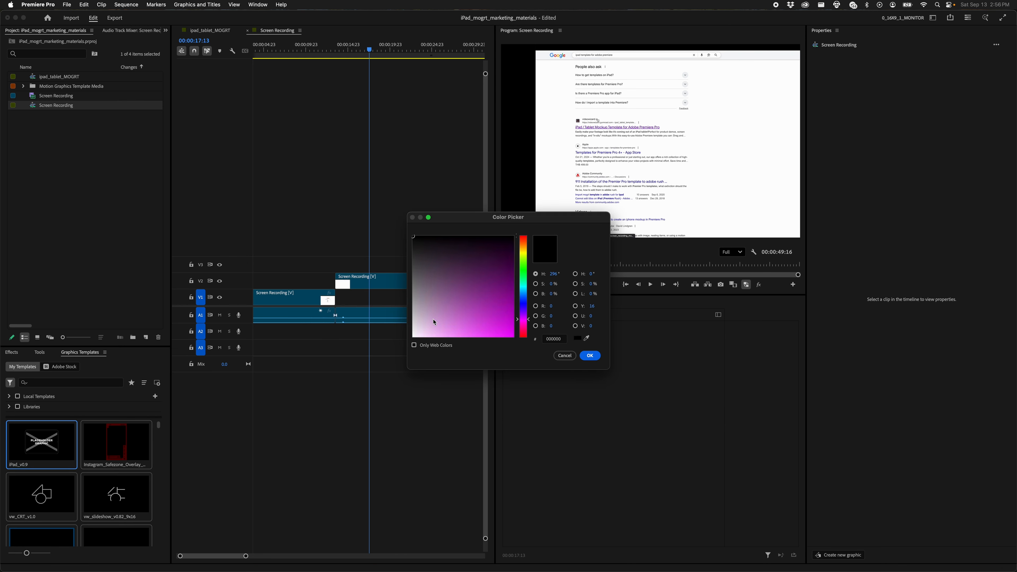
pyautogui.moveTo(434, 320); pyautogui.dragTo(311, 370)
pyautogui.press('Return')
pyautogui.press('Return')
# - Place the Color Matte on V1 beneath the second recording segment and trim its end to match the recording
pyautogui.moveTo(34, 82); pyautogui.dragTo(517, 299)
pyautogui.press('-')
pyautogui.press('-')
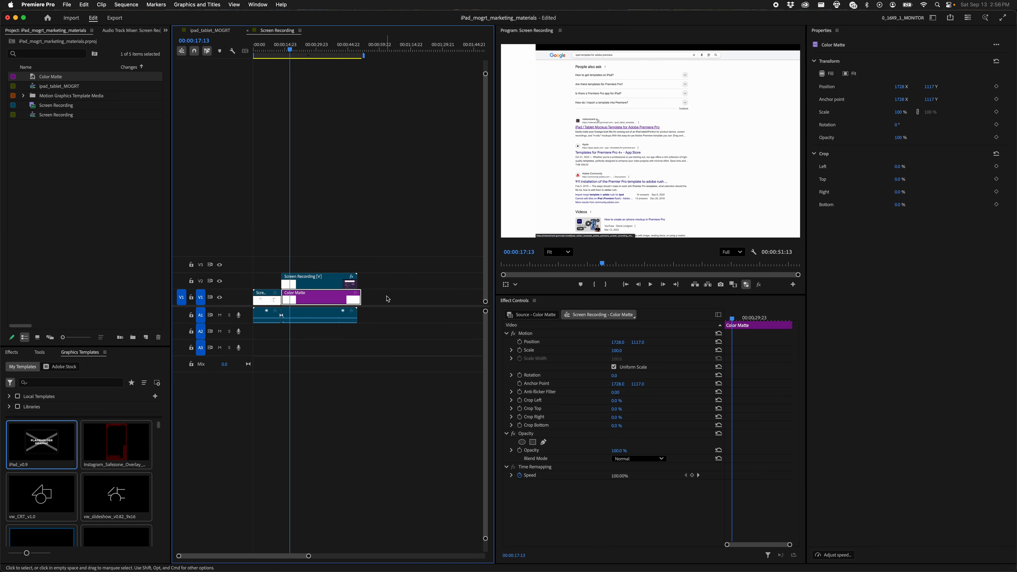
pyautogui.moveTo(371, 297); pyautogui.dragTo(367, 297)
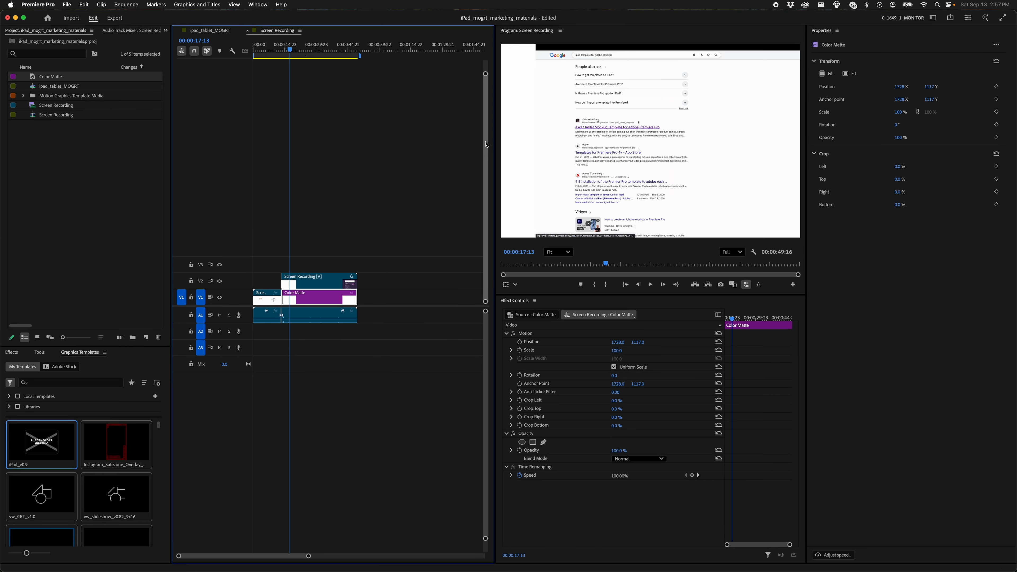
# - Change the Color Matte's color to FEFEFE by sampling the web page background in the preview
pyautogui.doubleClick(322, 300)
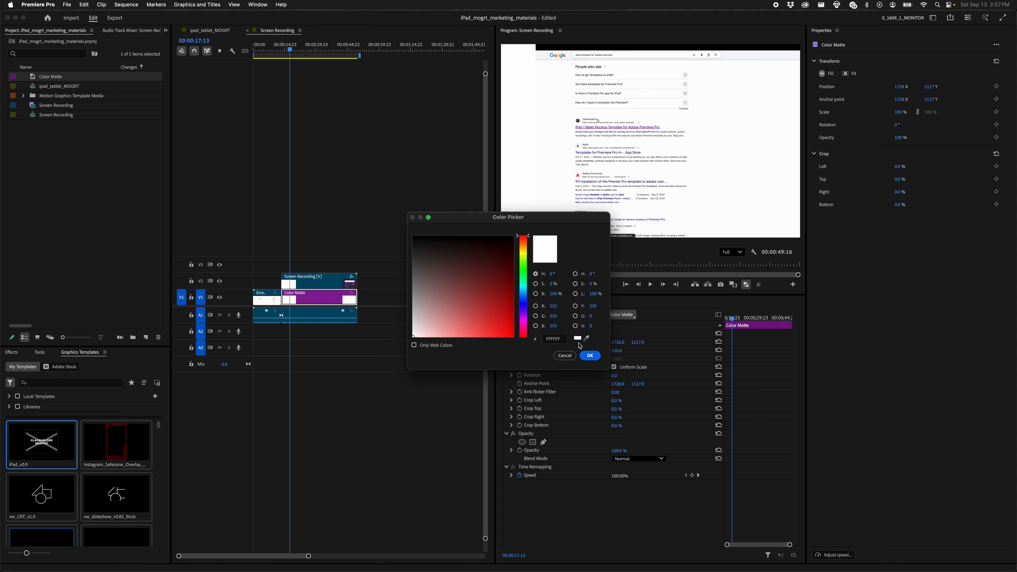
pyautogui.click(589, 339)
pyautogui.click(549, 113)
pyautogui.click(587, 339)
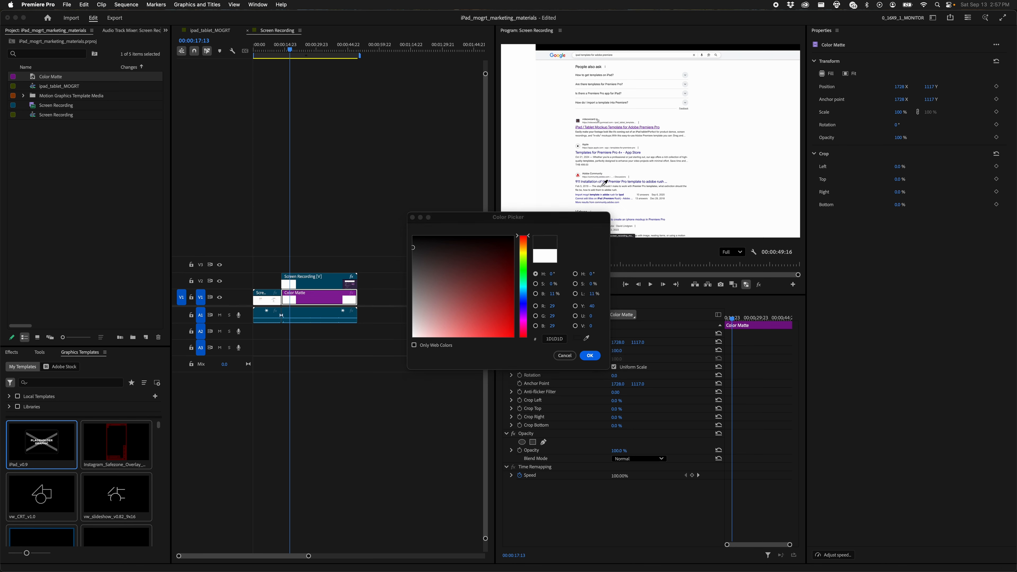
pyautogui.click(554, 136)
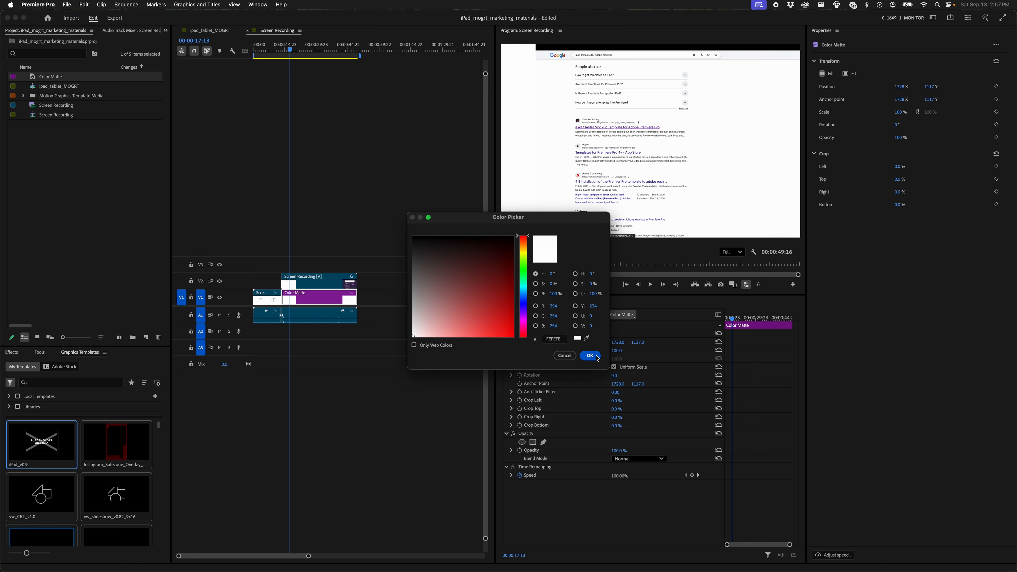
pyautogui.click(590, 355)
pyautogui.click(382, 169)
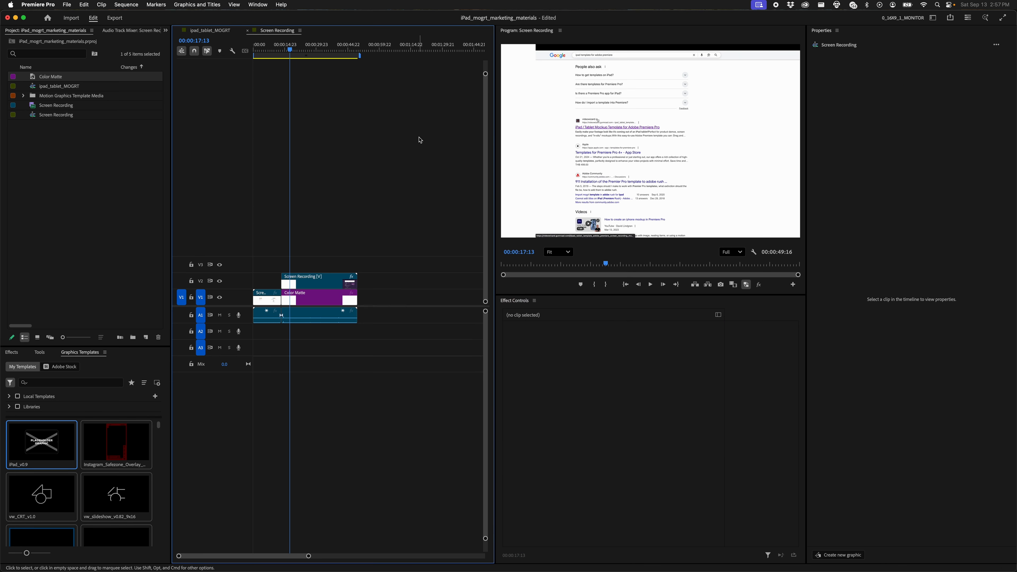
# - Resample the Color Matte's color from the upper part of the web page background as FDFEFE
pyautogui.doubleClick(330, 300)
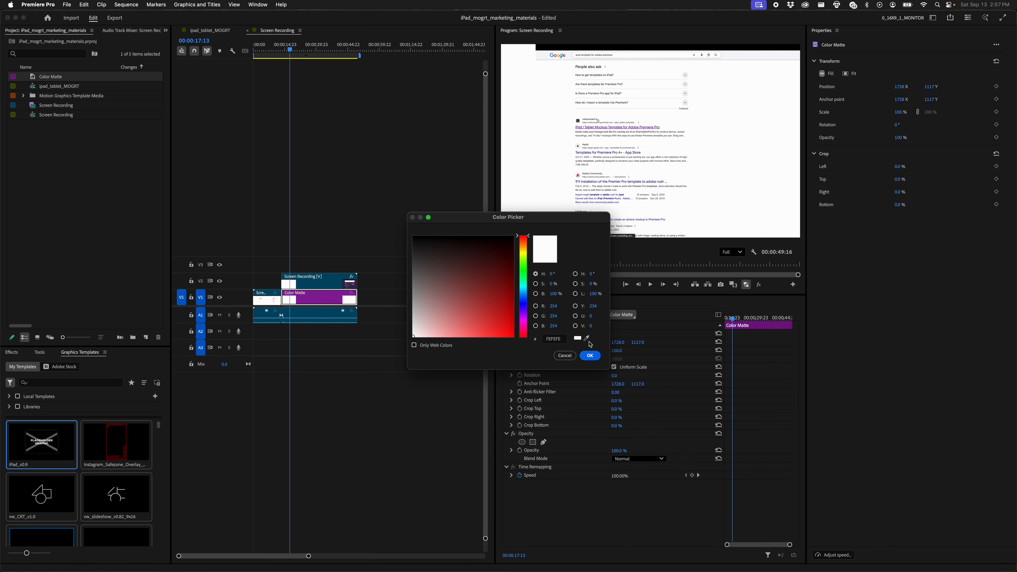
pyautogui.click(587, 339)
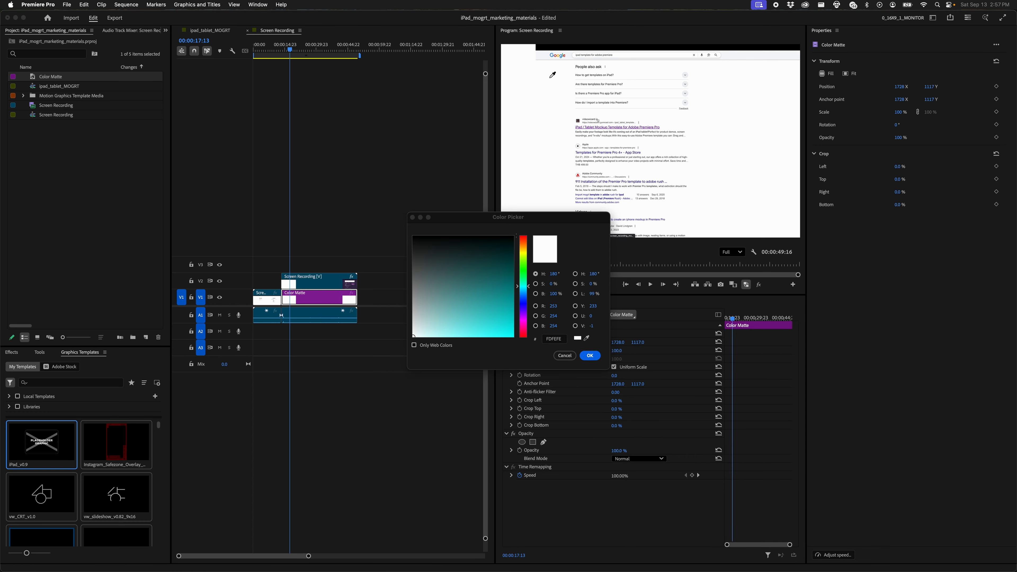
pyautogui.click(551, 78)
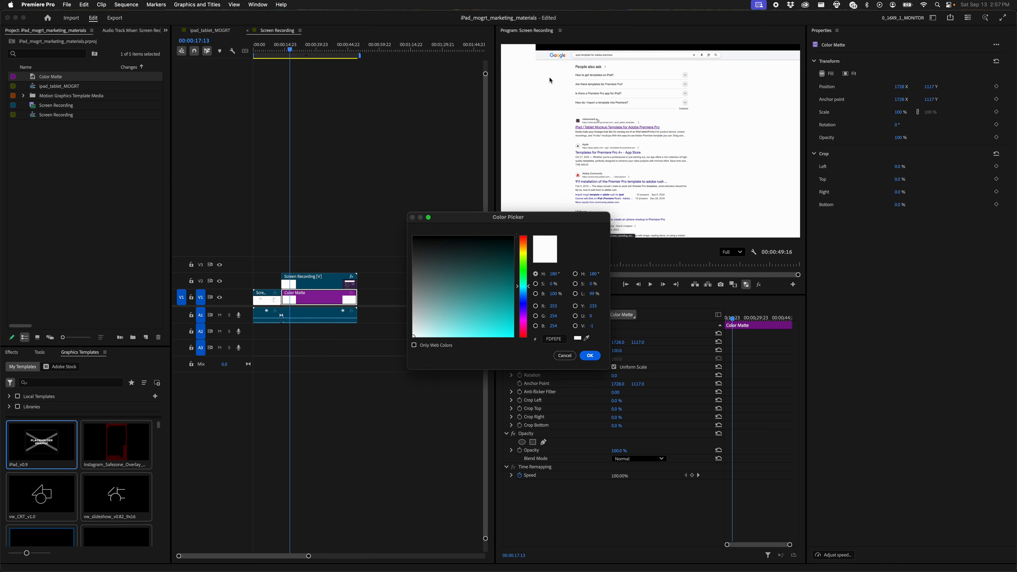
pyautogui.click(590, 356)
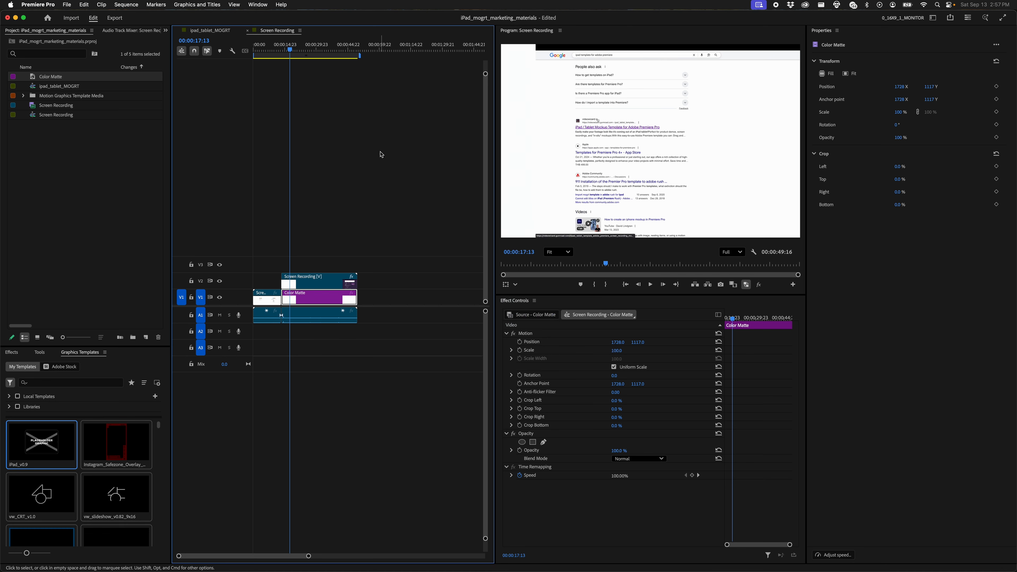
# - Play the recording from 00:00:17:13 to check how the matte fills the area beside the shifted segment
pyautogui.click(359, 179)
pyautogui.press('=')
pyautogui.press('=')
pyautogui.press('space')
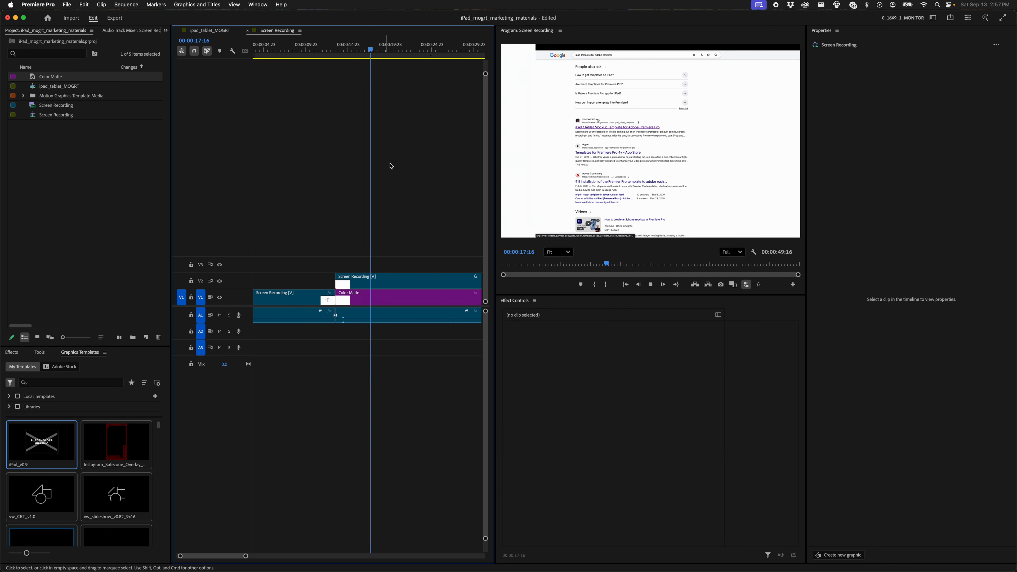
pyautogui.press('space')
pyautogui.press('space')
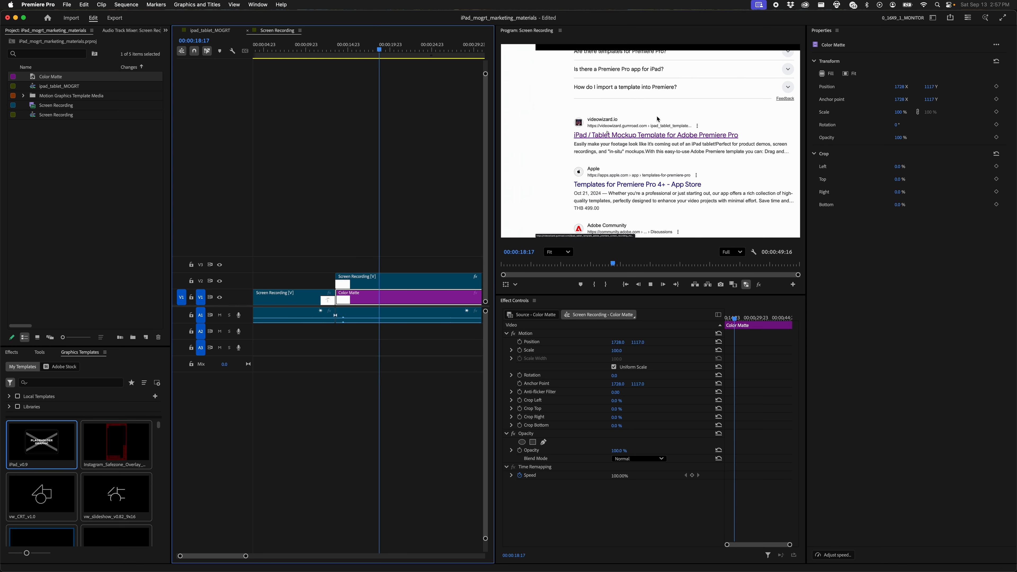
pyautogui.press('space')
pyautogui.click(357, 245)
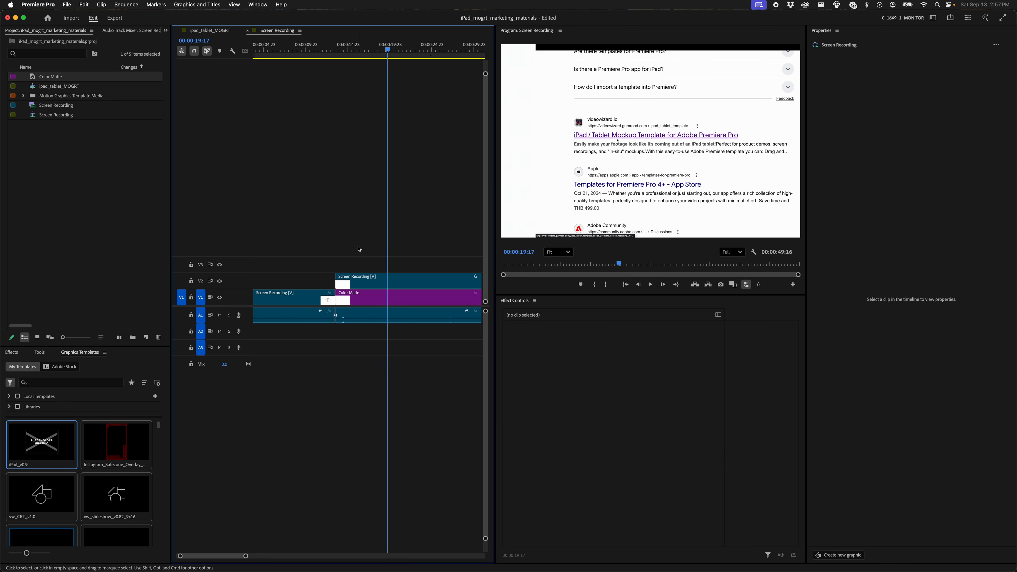
# - Split the recording and the Color Matte at 00:00:19:20, where the white search page changes to the dark purple product page
pyautogui.press('-')
pyautogui.press('-')
pyautogui.press('-')
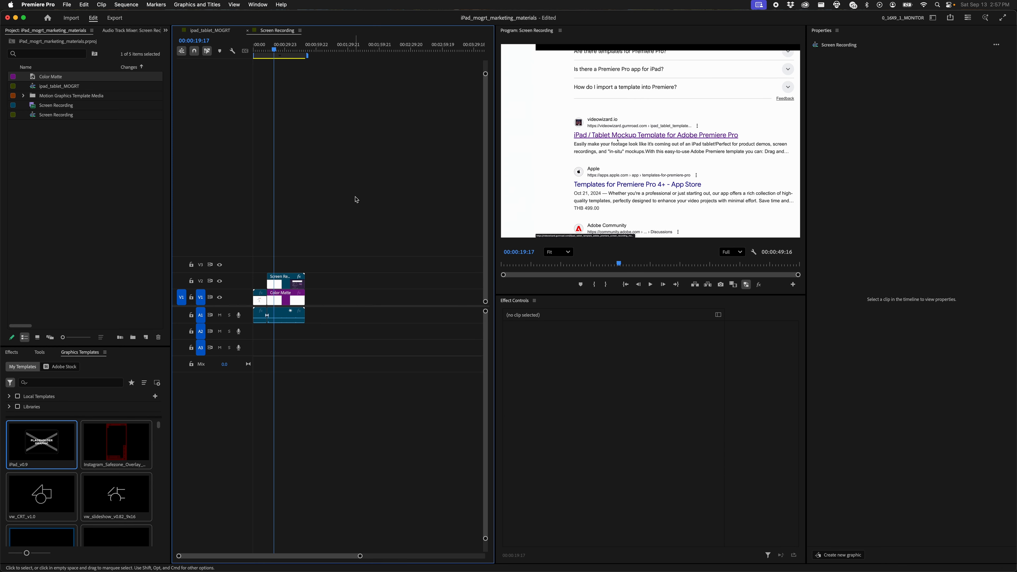
pyautogui.moveTo(272, 50); pyautogui.dragTo(283, 49)
pyautogui.press('=')
pyautogui.press('=')
pyautogui.press('=')
pyautogui.moveTo(370, 52); pyautogui.dragTo(301, 61)
pyautogui.press('Right')
pyautogui.press('Right')
pyautogui.press('Right')
pyautogui.press('Right')
pyautogui.press('Right')
pyautogui.press('Left')
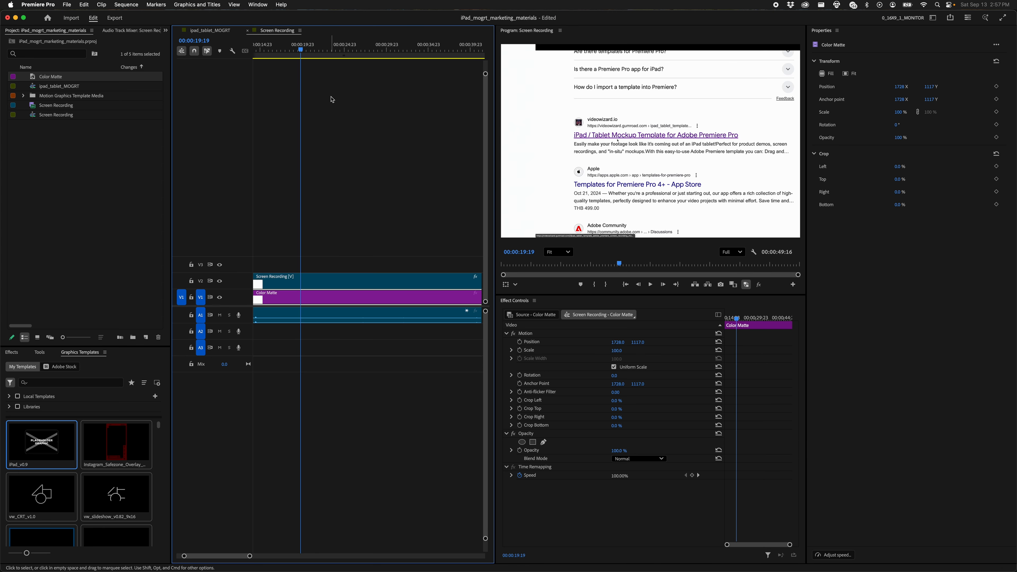
pyautogui.press('Right')
pyautogui.press('super+k')
# - Delete the Color Matte portion after the cut at 00:00:19:20
pyautogui.click(335, 225)
pyautogui.click(337, 298)
pyautogui.press('Delete')
# - Move the last recording segment down to V1 and reset its position to the default 1728, 1117
pyautogui.moveTo(336, 285); pyautogui.dragTo(336, 302)
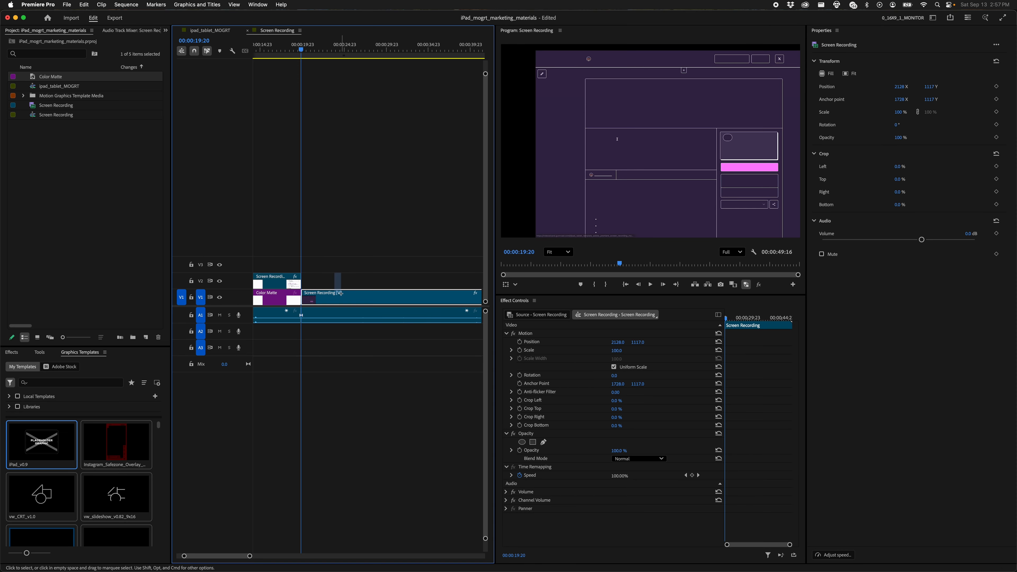
pyautogui.click(717, 342)
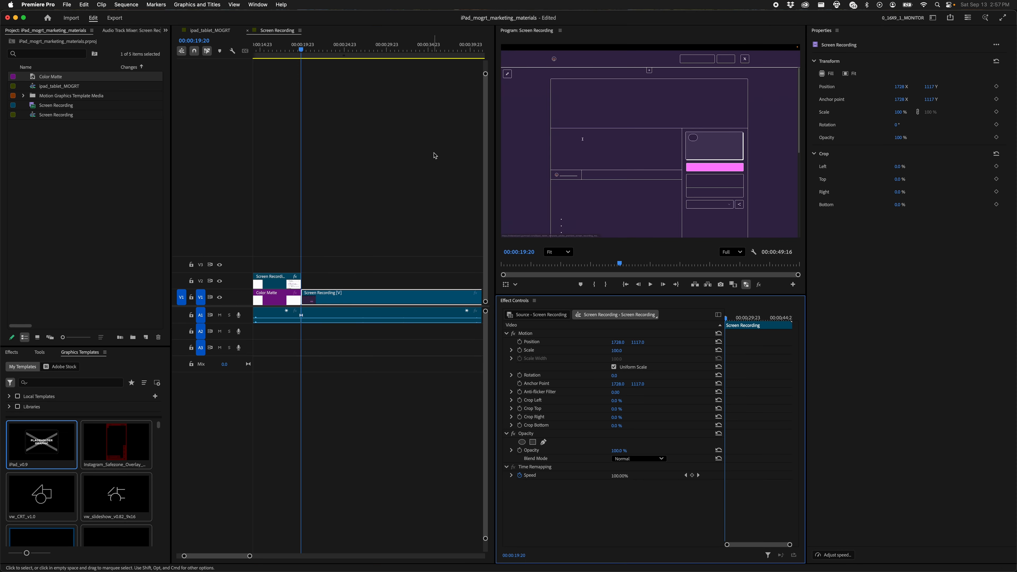
pyautogui.click(402, 175)
# - Return the Screen Recording sequence to its start and open the ipad_tablet_MOGRT sequence
pyautogui.press('\\')
pyautogui.moveTo(336, 50); pyautogui.dragTo(242, 55)
pyautogui.click(35, 116)
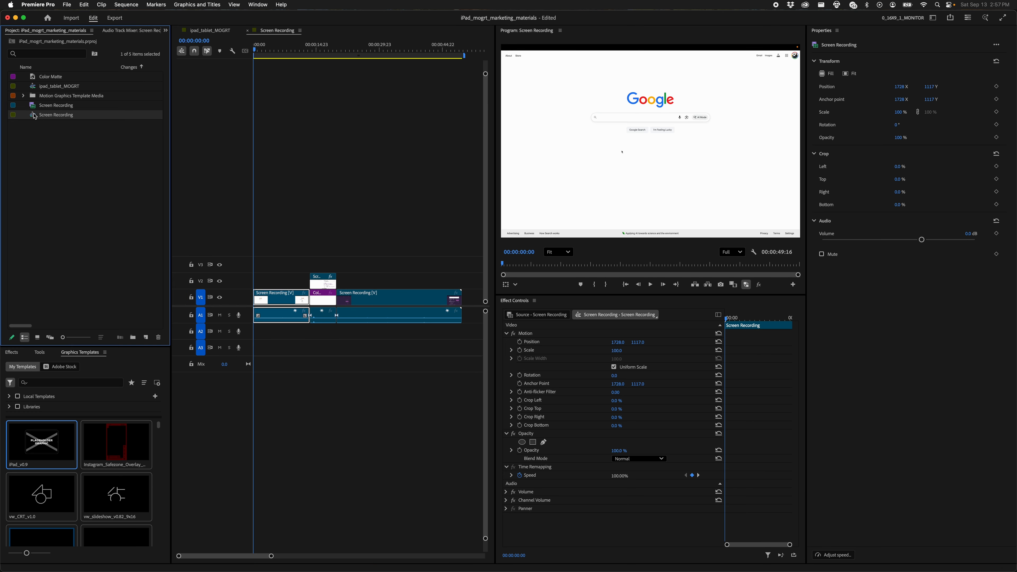
pyautogui.click(34, 105)
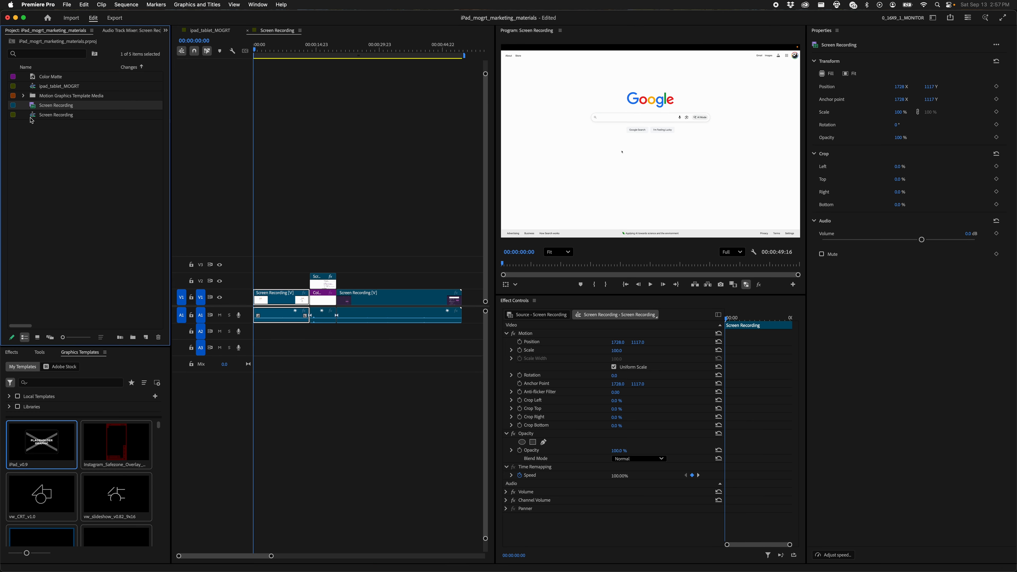
pyautogui.click(32, 117)
pyautogui.doubleClick(32, 116)
pyautogui.click(44, 152)
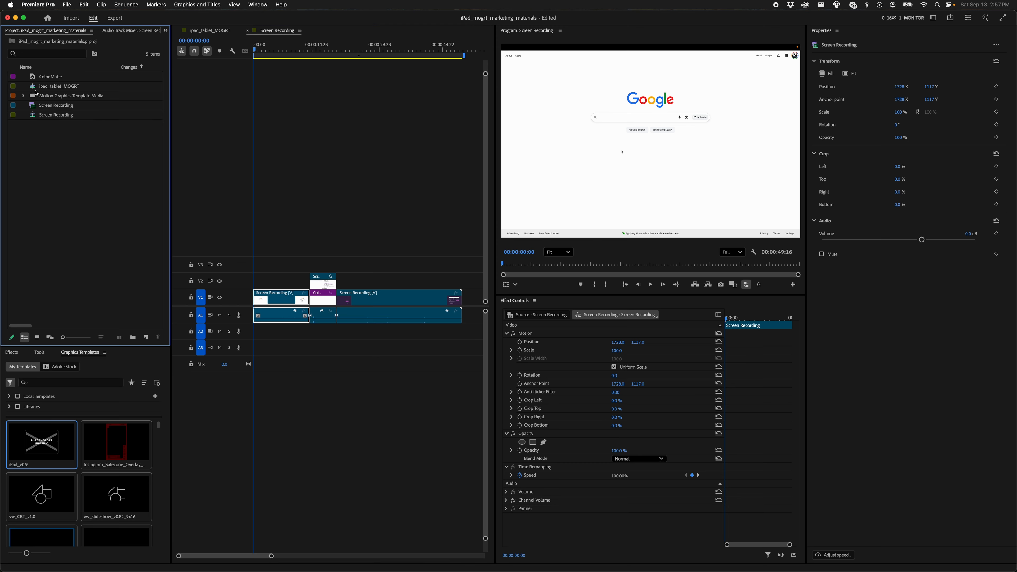
pyautogui.doubleClick(36, 88)
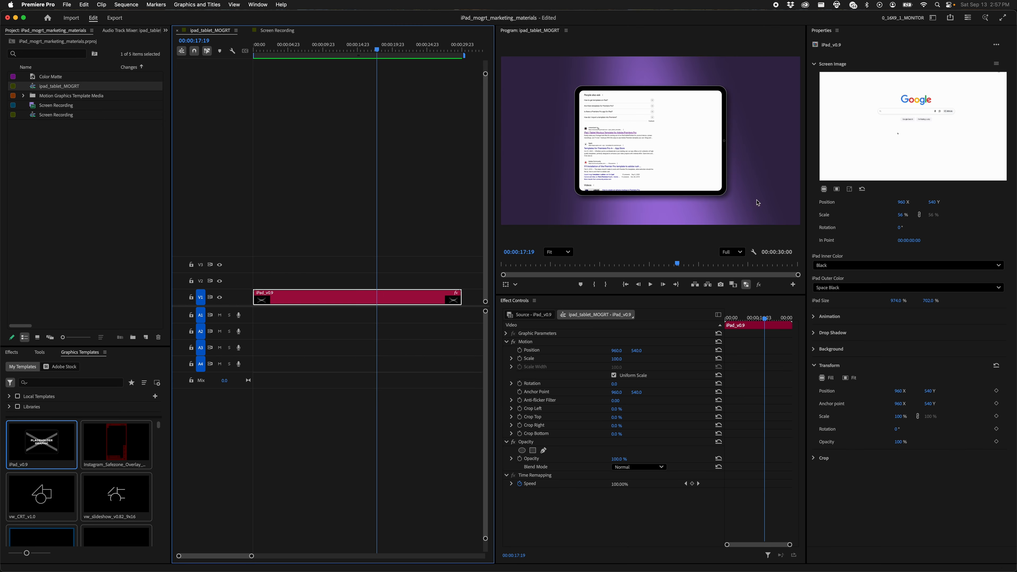
# - Play the ipad_tablet_MOGRT sequence from the start to check the updated recording on the iPad screen
pyautogui.click(34, 116)
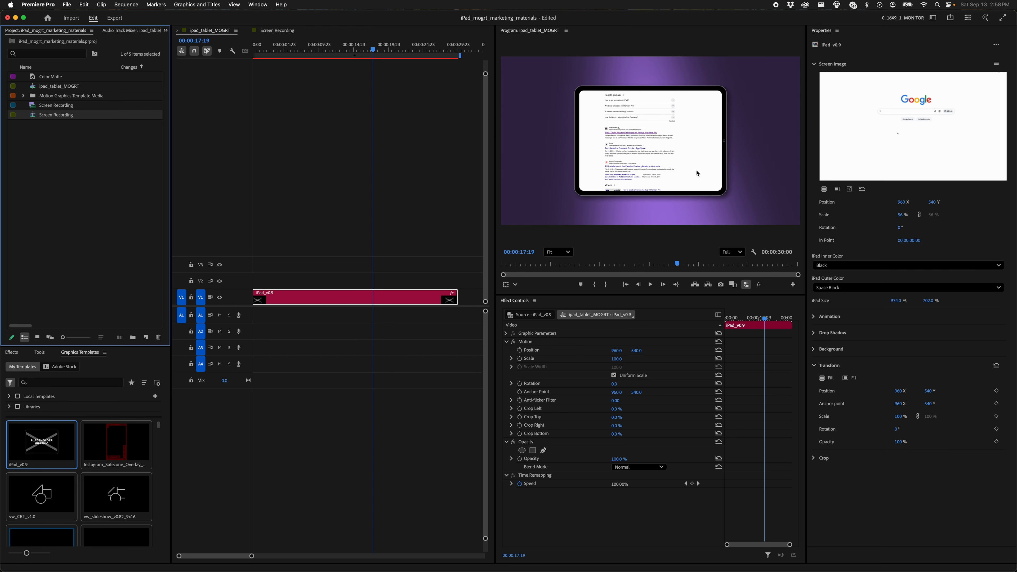
pyautogui.moveTo(328, 50); pyautogui.dragTo(219, 52)
pyautogui.press('space')
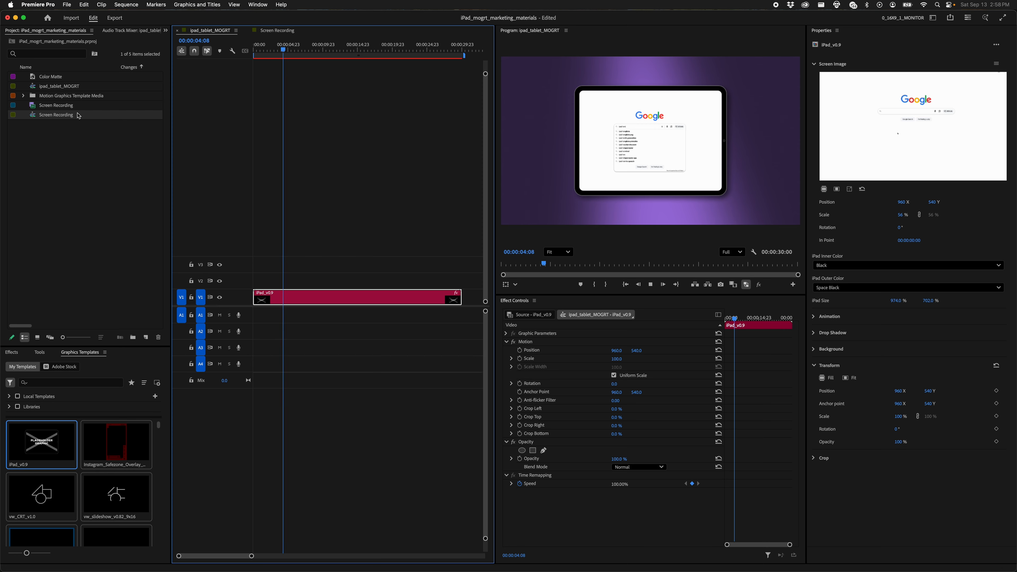
pyautogui.click(34, 107)
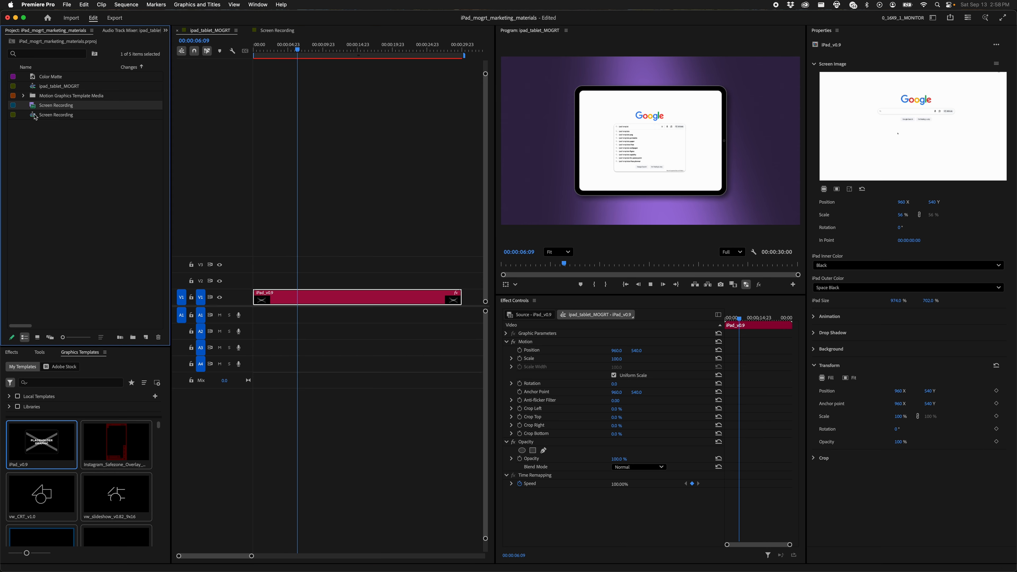
pyautogui.click(383, 105)
pyautogui.press('space')
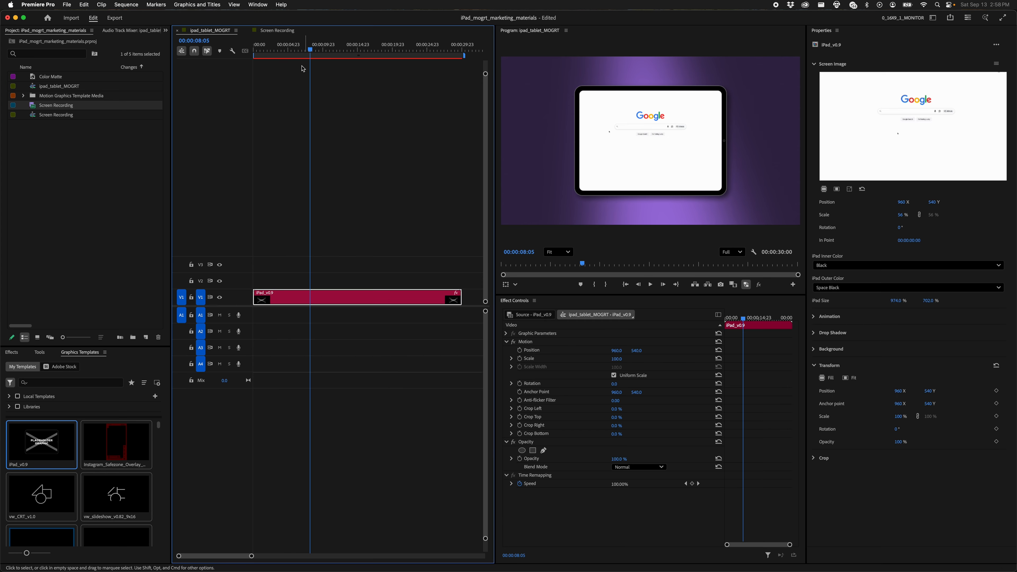
# - Open the Screen Recording sequence and scrub through its segments to review the shifted footage and matte
pyautogui.doubleClick(35, 114)
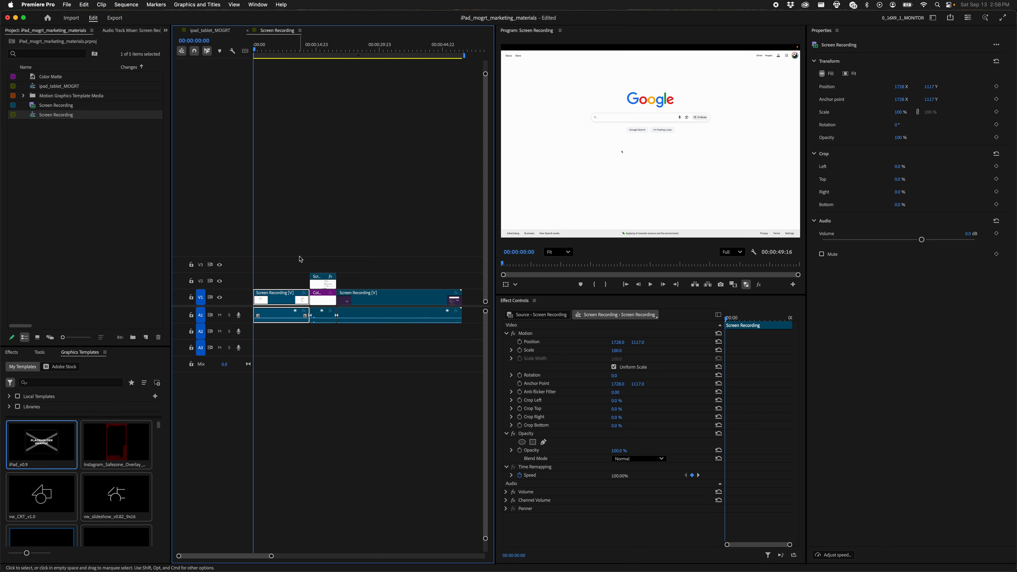
pyautogui.moveTo(266, 47); pyautogui.dragTo(391, 75)
pyautogui.click(39, 116)
pyautogui.click(193, 72)
pyautogui.moveTo(320, 51)
pyautogui.mouseDown()
pyautogui.moveTo(282, 52)
pyautogui.moveTo(322, 58)
pyautogui.mouseUp()
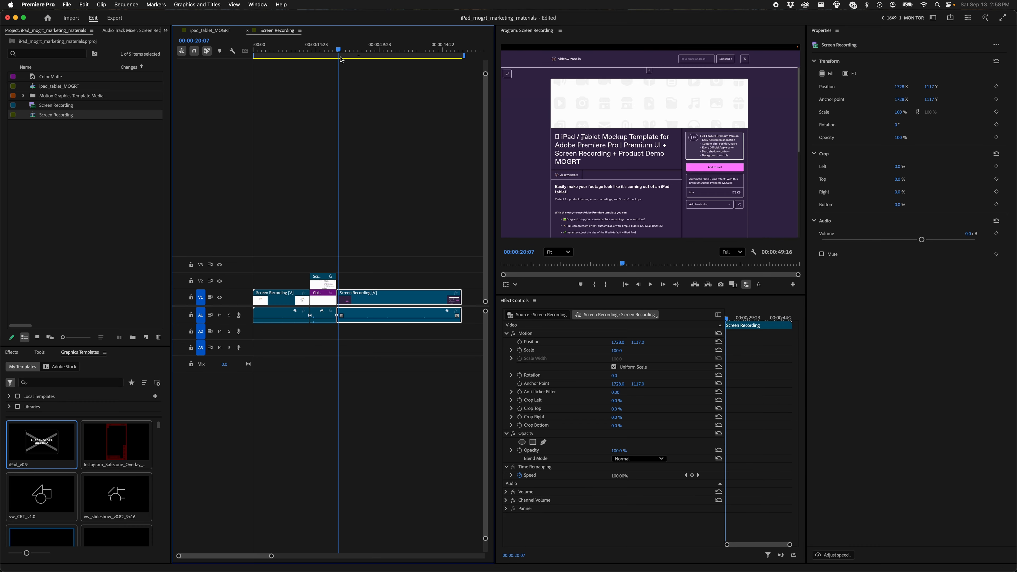
pyautogui.moveTo(341, 59); pyautogui.dragTo(320, 60)
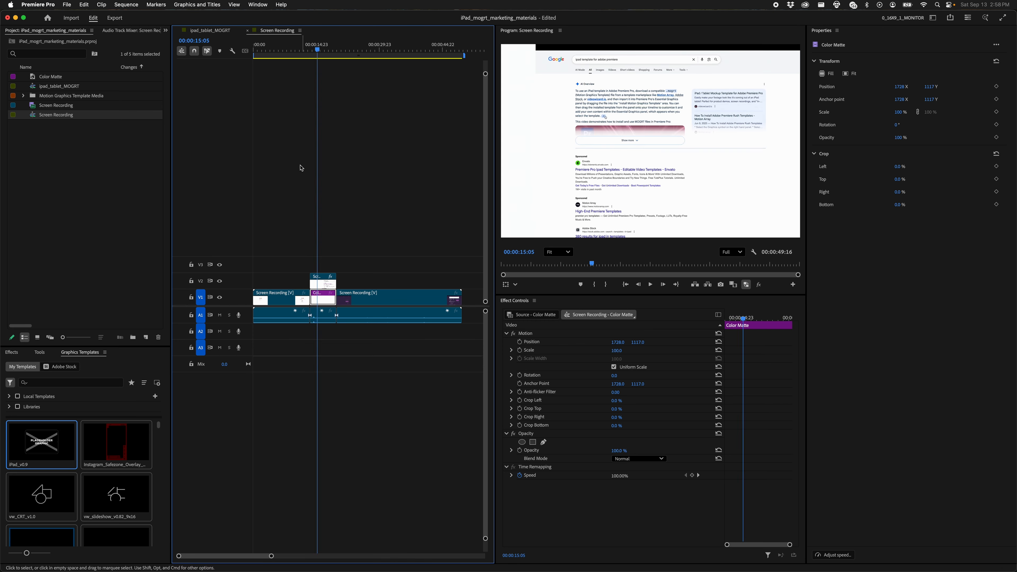
# - Cut all tracks of the Screen Recording sequence at 00:00:15:05, delete everything before the cut and close the gap
pyautogui.press('shift+super+k')
pyautogui.moveTo(296, 248); pyautogui.dragTo(315, 315)
pyautogui.press('Delete')
pyautogui.click(285, 301)
pyautogui.press('Delete')
pyautogui.moveTo(267, 49); pyautogui.dragTo(254, 50)
# - Open ipad_tablet_MOGRT and play it from the start to check how the trimmed recording appears in the template
pyautogui.doubleClick(33, 88)
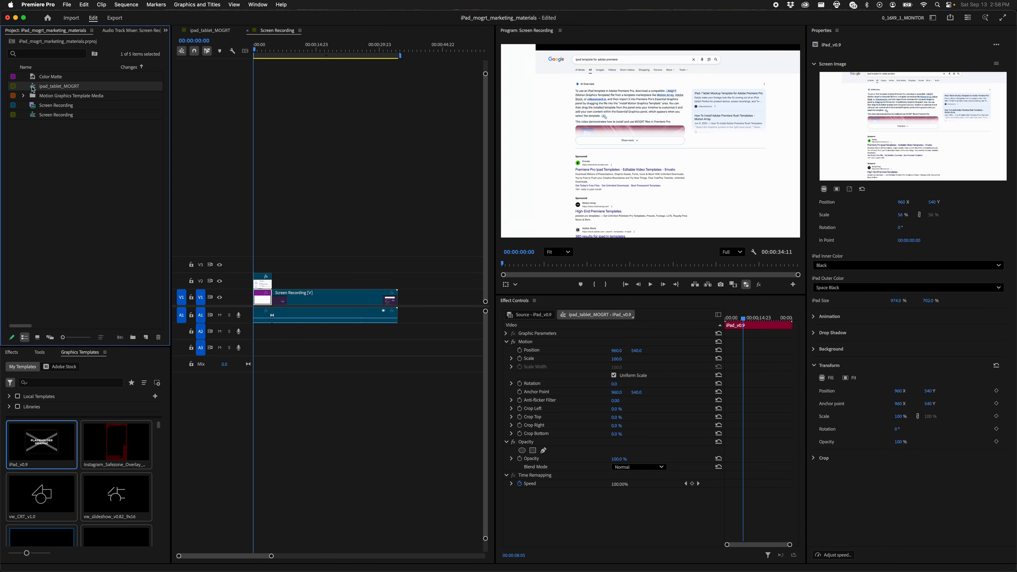
pyautogui.press('Home')
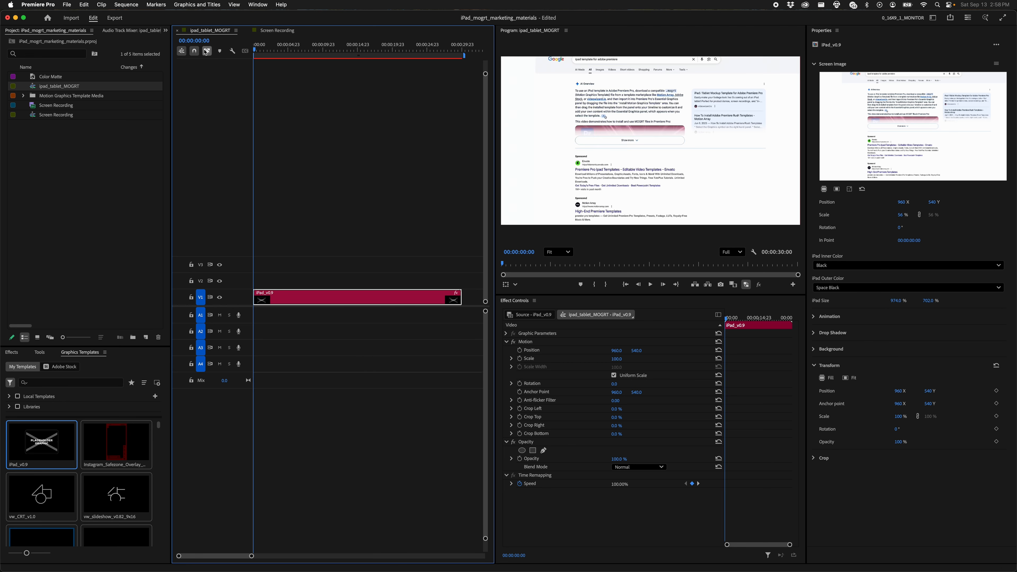
pyautogui.press('space')
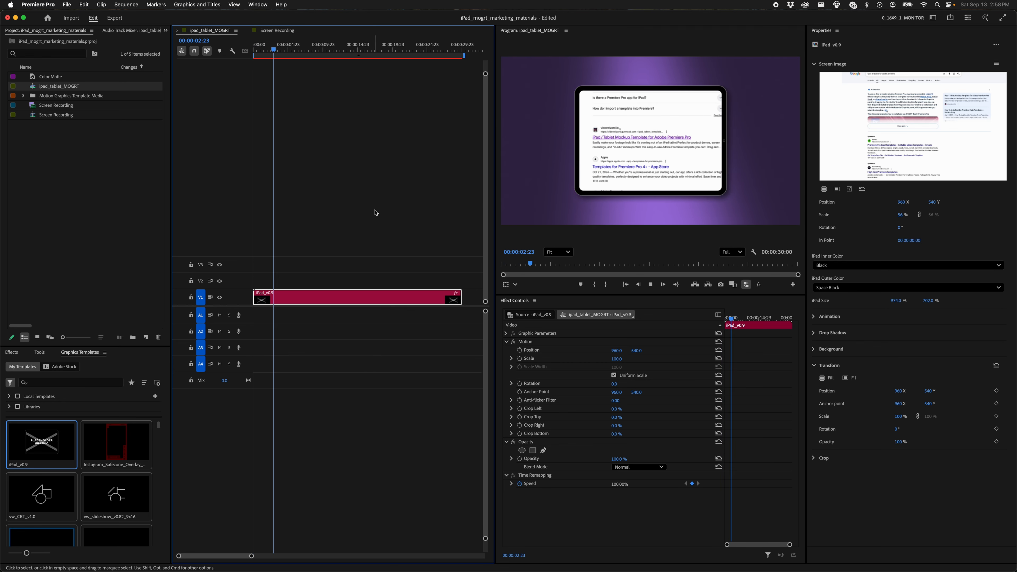
# - Undo the cut and deletions in the Screen Recording sequence
pyautogui.doubleClick(33, 116)
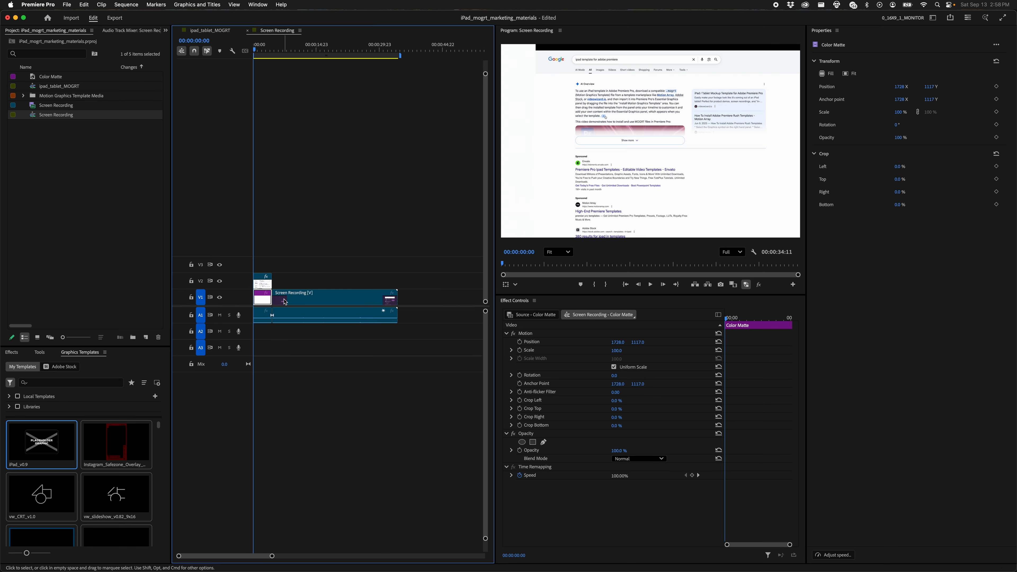
pyautogui.press('super+z')
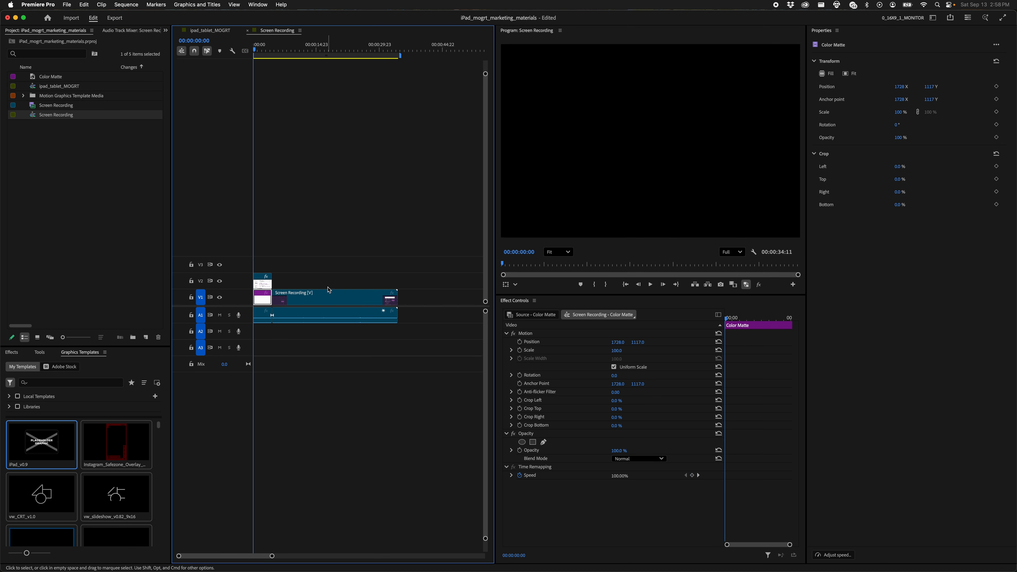
# - Open ipad_tablet_MOGRT and scrub its opening seconds to check the restored recording on the iPad screen
pyautogui.doubleClick(40, 85)
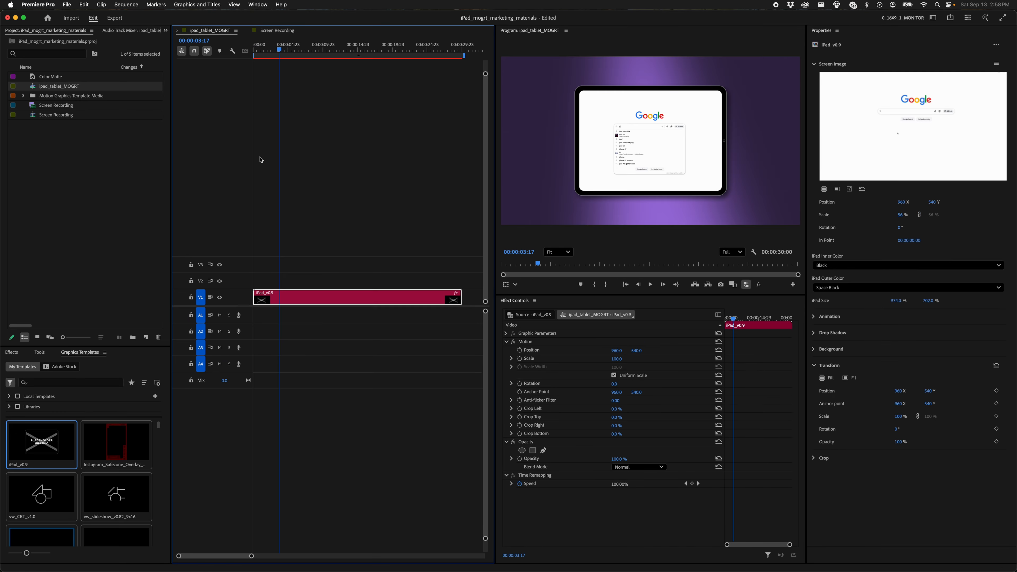
pyautogui.moveTo(256, 53); pyautogui.dragTo(169, 77)
pyautogui.moveTo(272, 54); pyautogui.dragTo(264, 96)
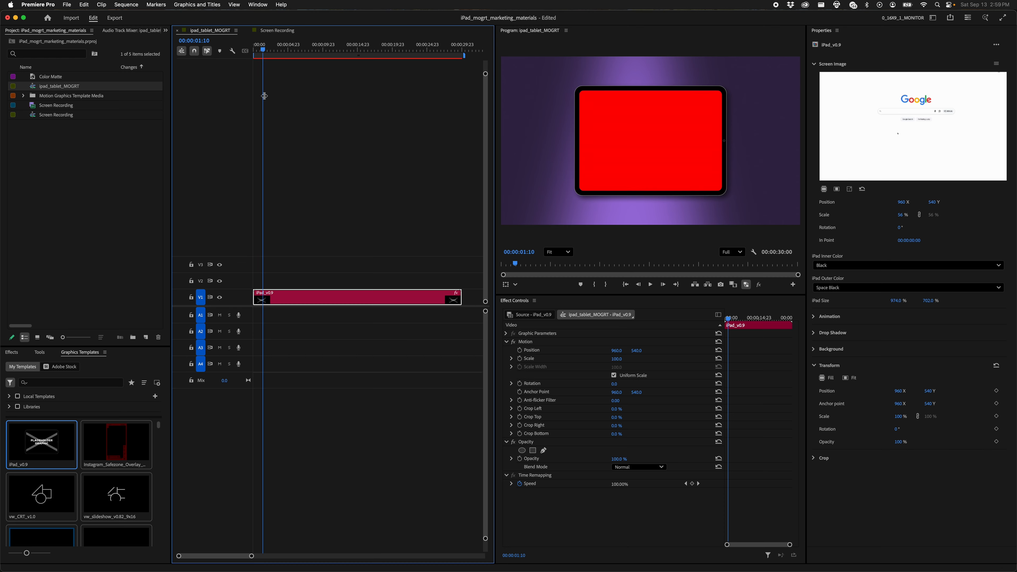
pyautogui.click(285, 96)
# - Render the ipad_tablet_MOGRT preview and play back the opening animation
pyautogui.press('=')
pyautogui.press('=')
pyautogui.moveTo(284, 52)
pyautogui.mouseDown()
pyautogui.moveTo(259, 59)
pyautogui.moveTo(290, 62)
pyautogui.mouseUp()
pyautogui.press('space')
pyautogui.press('Return')
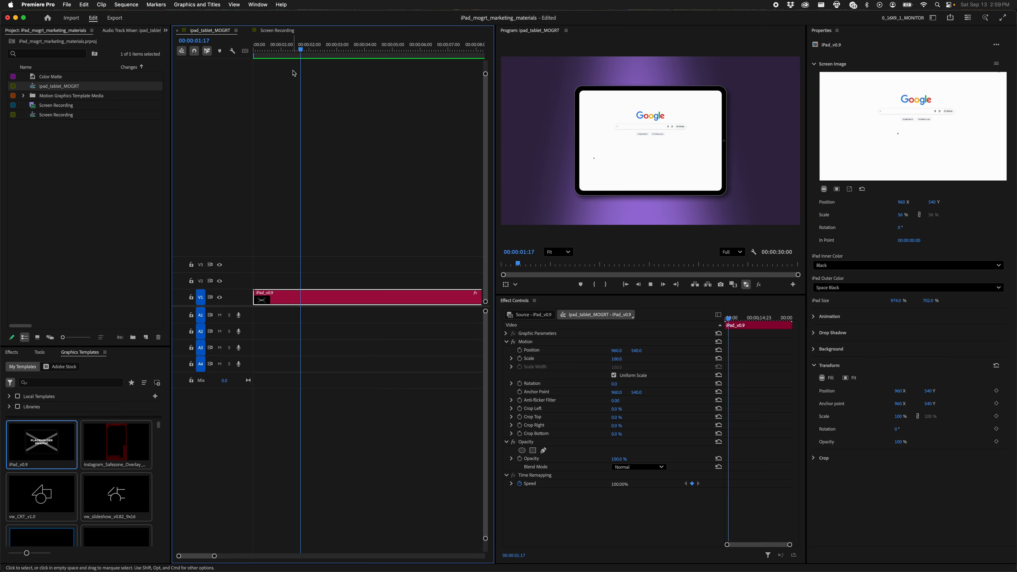
pyautogui.press('\\')
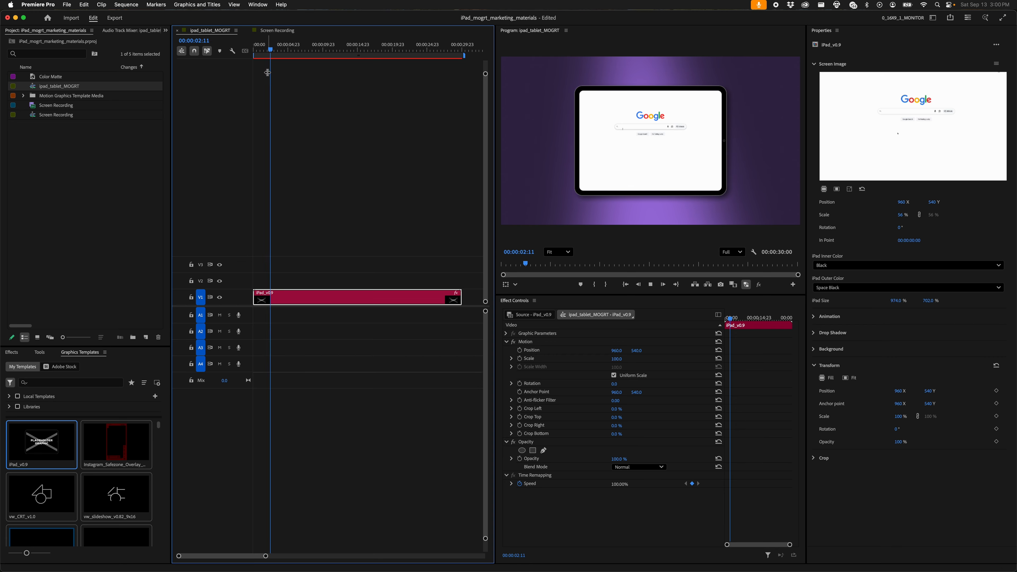
# - Review the frame size, video preview format and linear color compositing option in the Sequence Settings of ipad_tablet_MOGRT
pyautogui.click(126, 5)
pyautogui.click(120, 17)
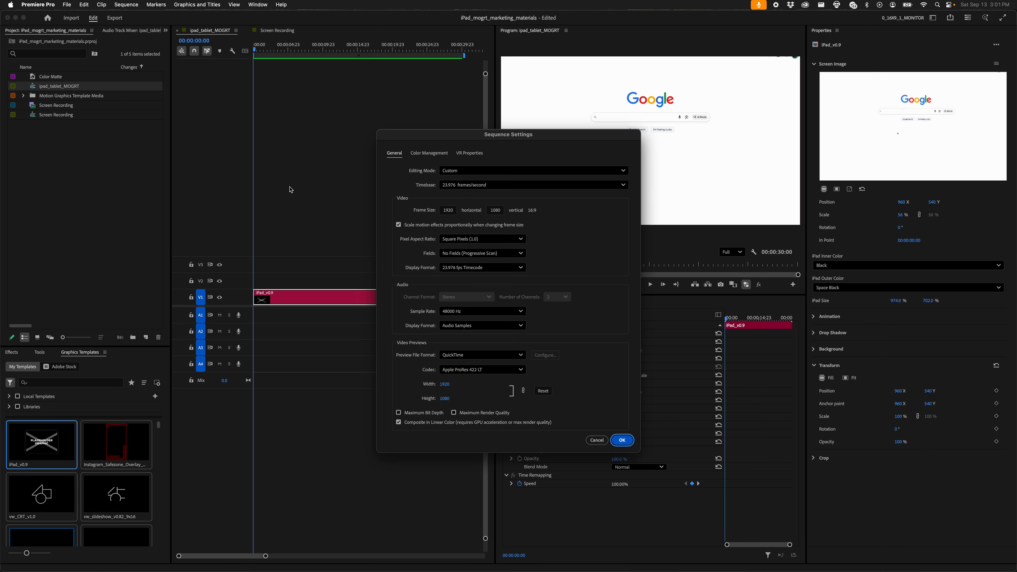
pyautogui.click(609, 442)
# - Play the ipad_tablet_MOGRT sequence up to the purple product page and reopen its Sequence Settings
pyautogui.press('space')
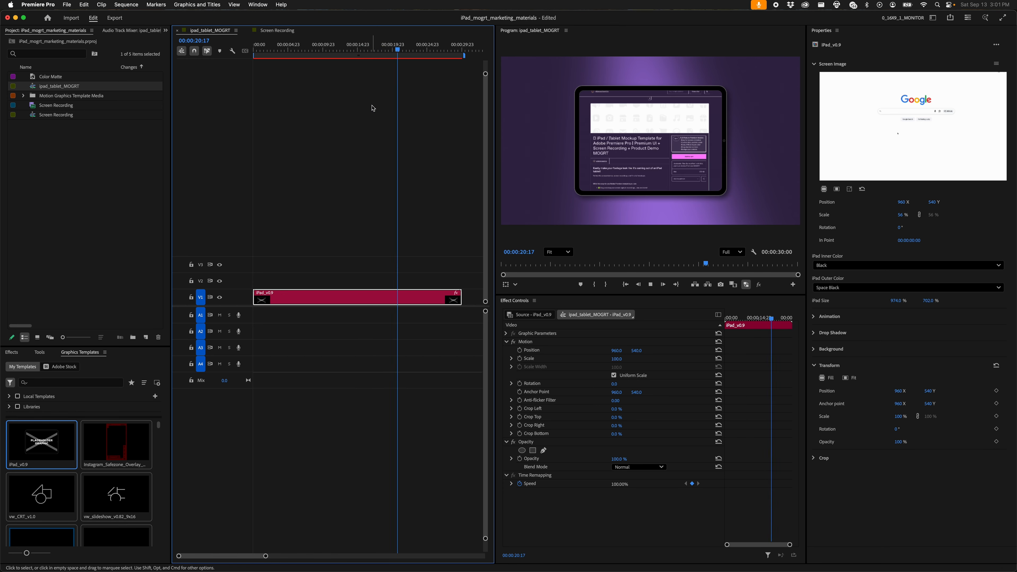
pyautogui.click(126, 5)
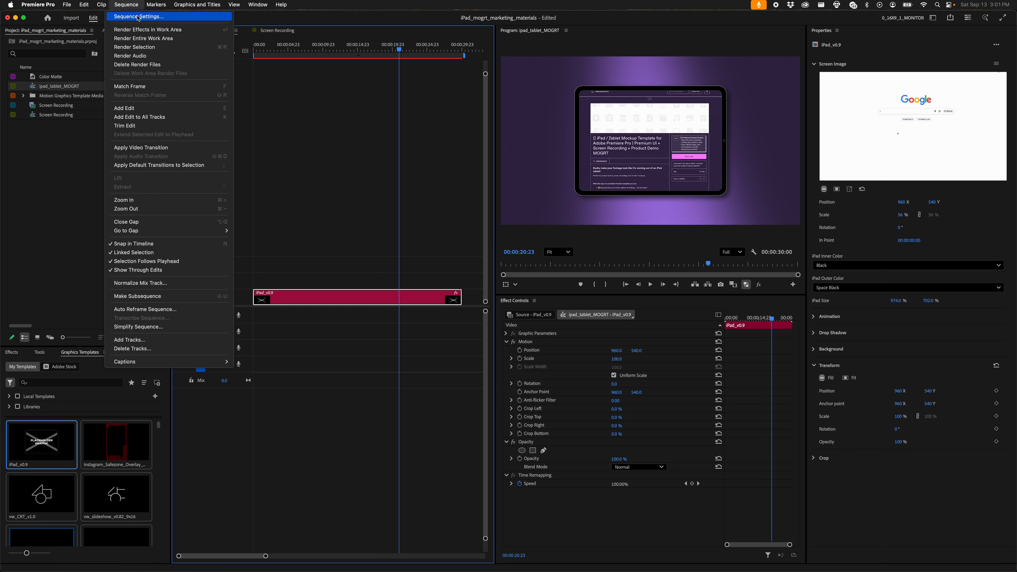
pyautogui.click(132, 13)
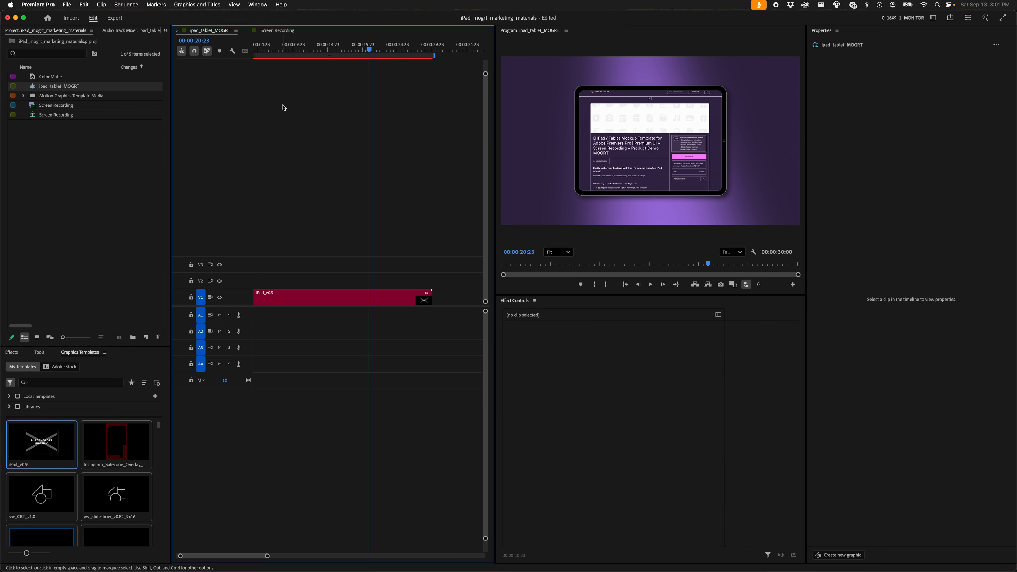
pyautogui.press('=')
pyautogui.press('-')
pyautogui.moveTo(294, 127); pyautogui.dragTo(372, 351)
pyautogui.press('-')
pyautogui.press('=')
pyautogui.press('-')
# - Select the iPad_v0.9 clip and play the template from 00:00:00:00 to review the finished animation
pyautogui.press('Home')
pyautogui.press('=')
pyautogui.click(344, 176)
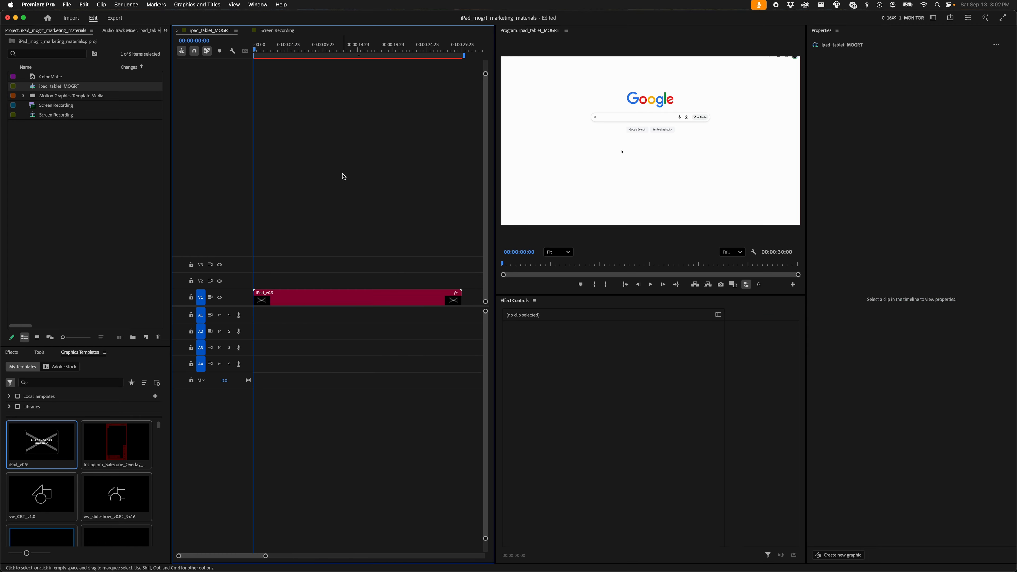
pyautogui.moveTo(365, 218); pyautogui.dragTo(428, 332)
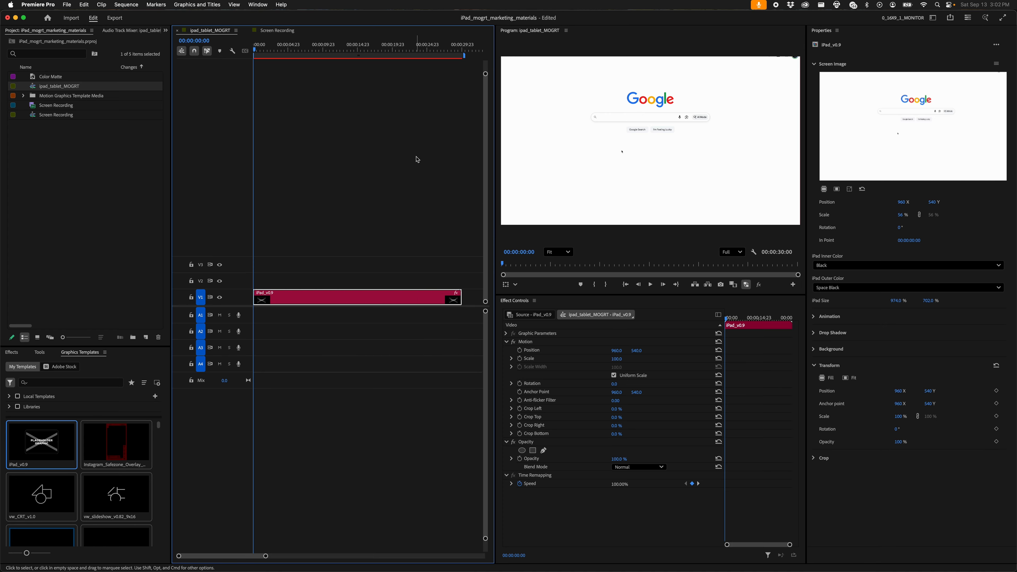
pyautogui.press('space')
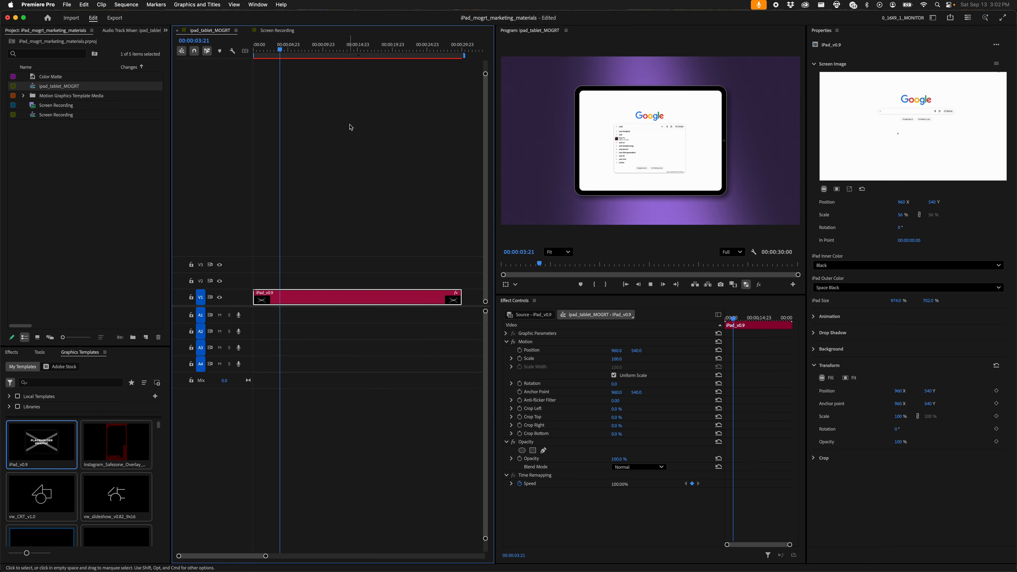